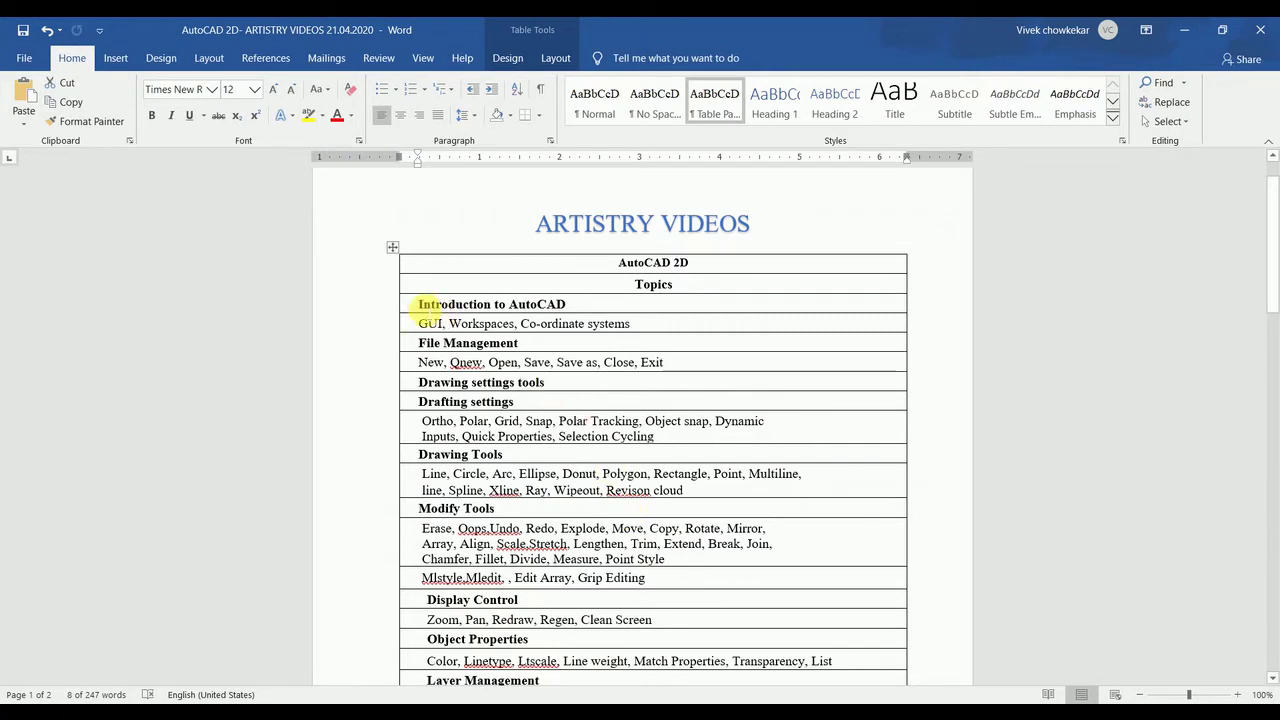
Highlight the File Management heading in the syllabus table, then bring up Floor Plan Sample in AutoCAD.
left_click_drag(419, 342, 533, 347)
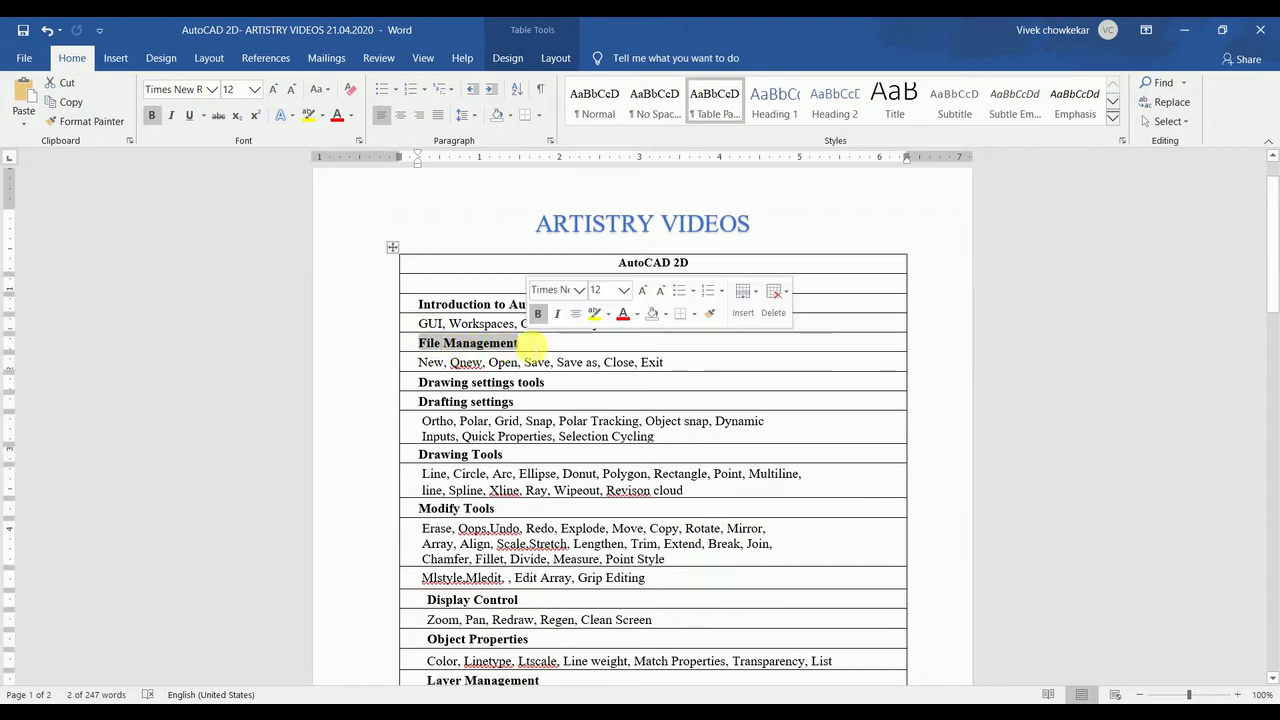
left_click(532, 347)
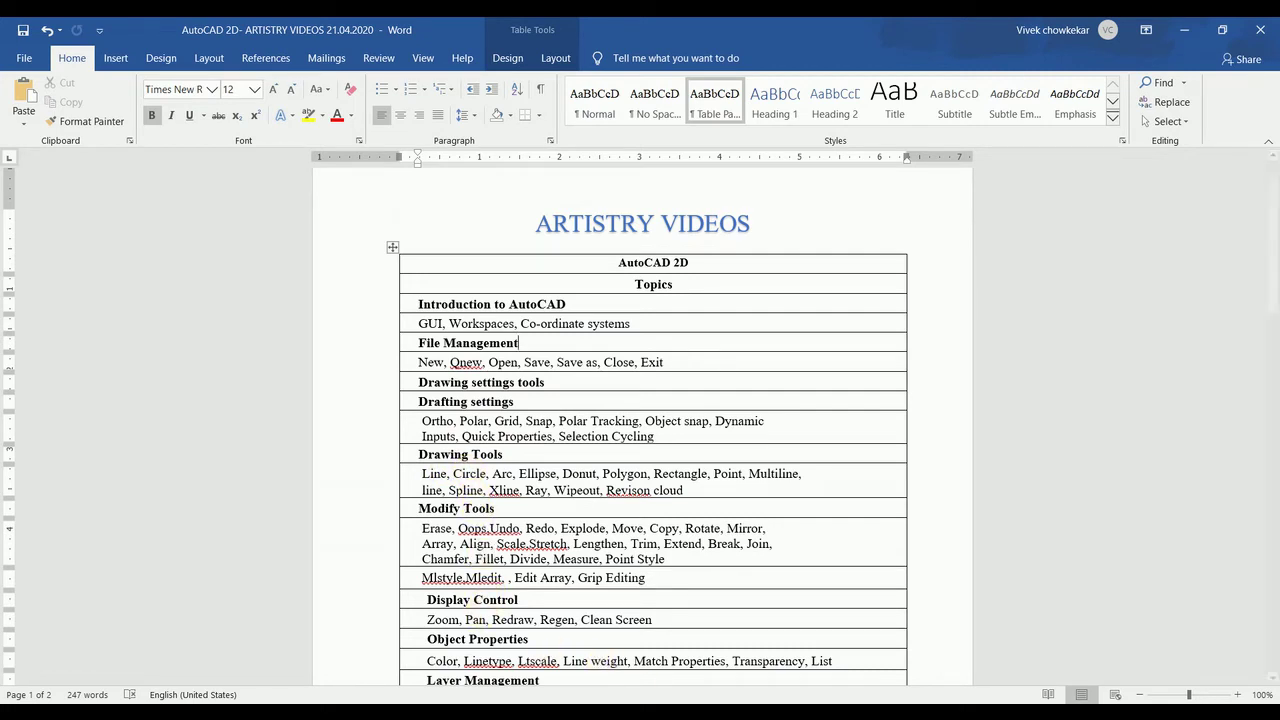
left_click(496, 650)
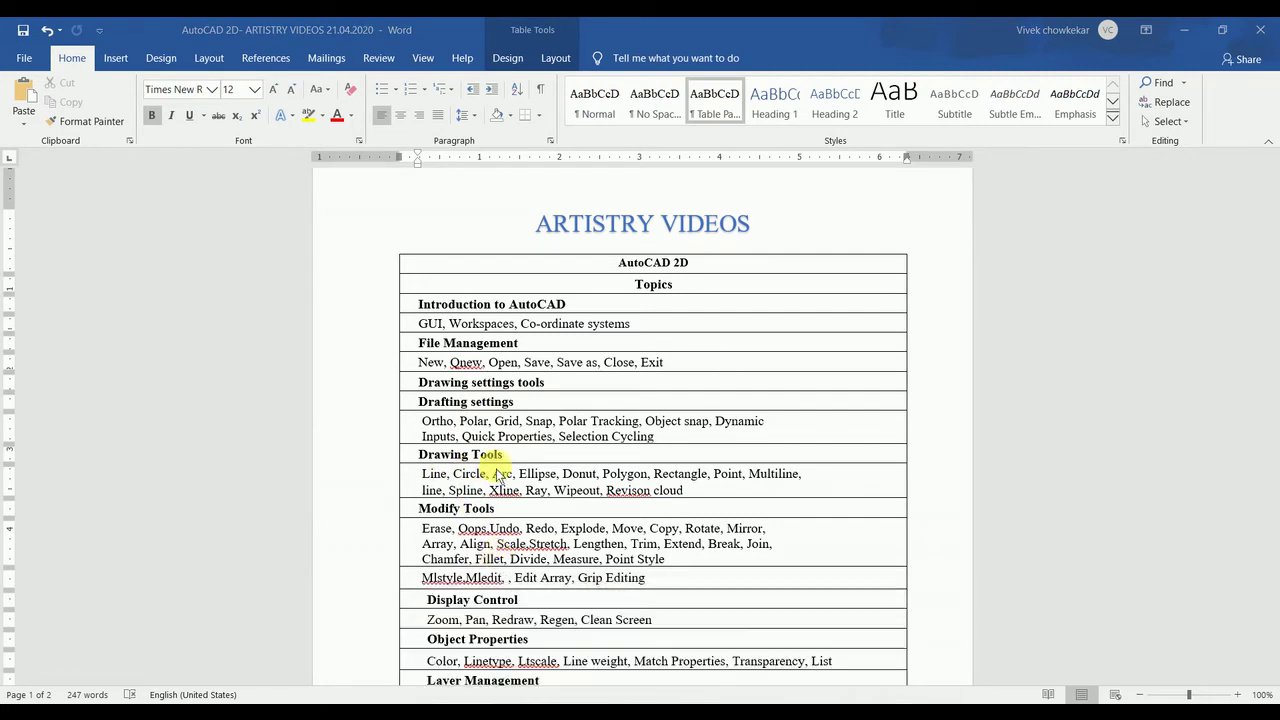
Zoom to the three slot shapes above the floor plan, window-select them and delete them.
scroll(263, 251, "down", 2)
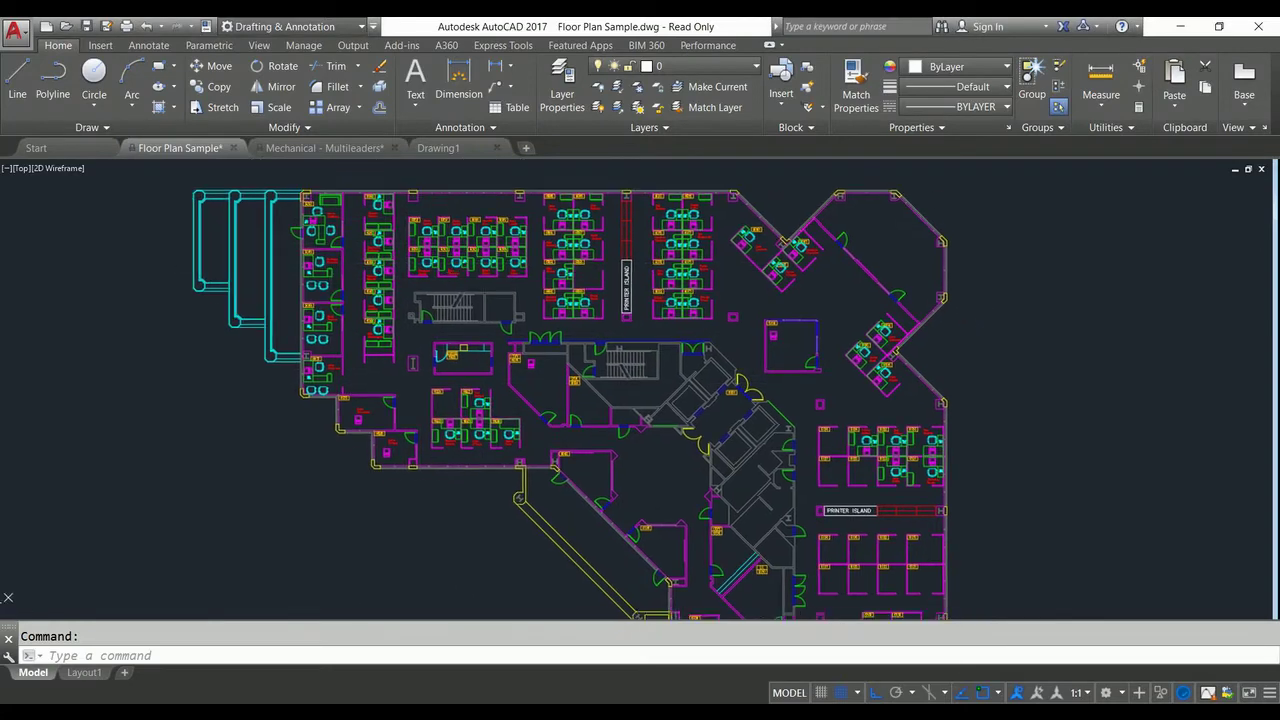
scroll(437, 272, "down", 2)
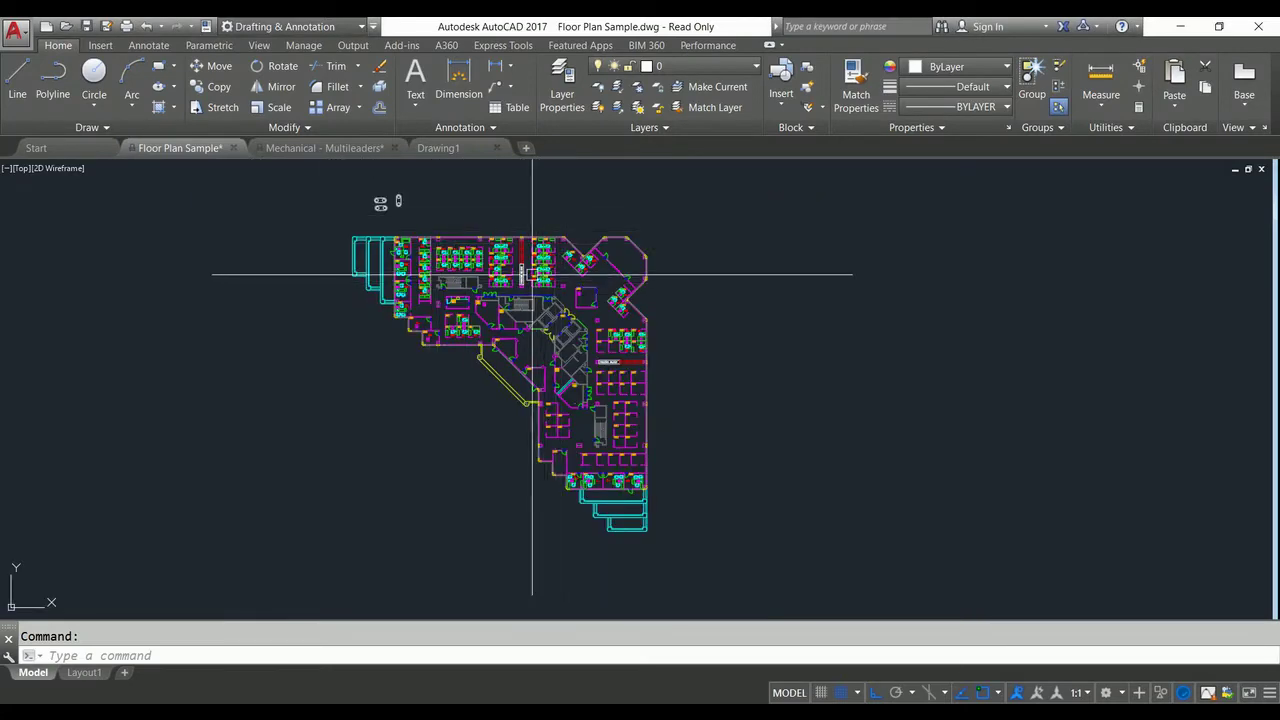
scroll(520, 240, "up", 4)
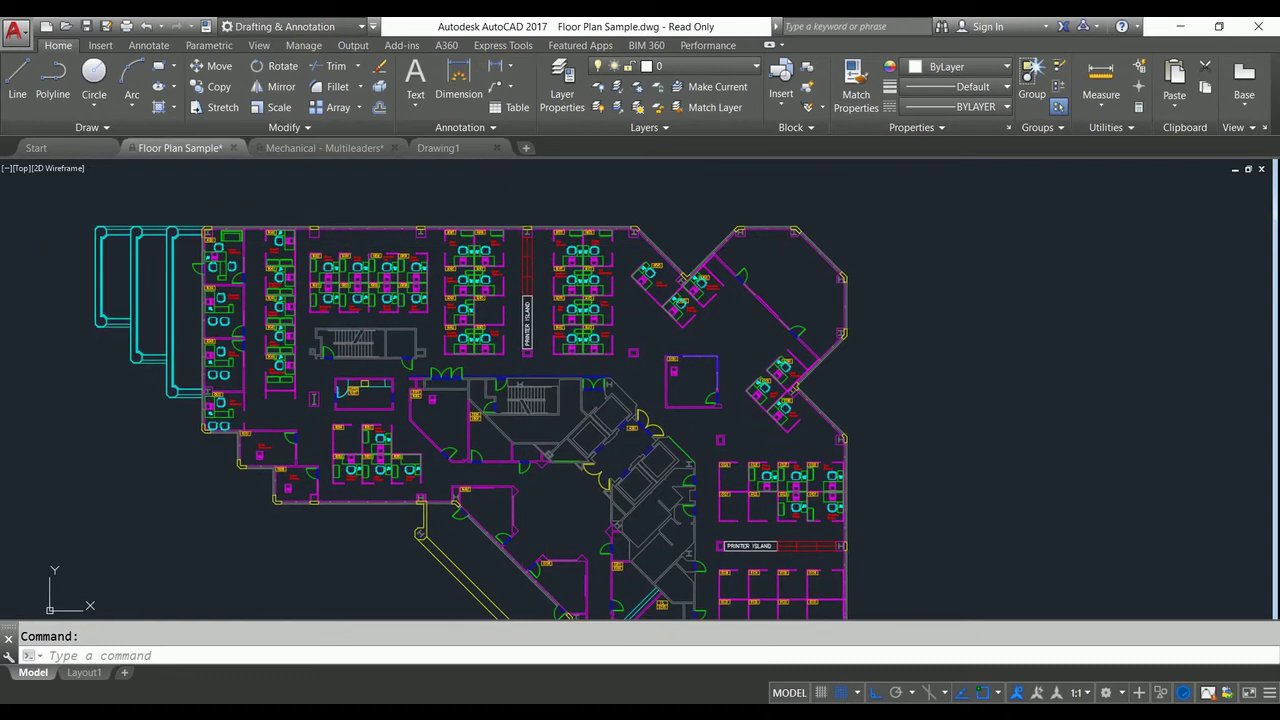
scroll(387, 245, "up", 2)
scroll(380, 270, "up", 2)
scroll(429, 300, "up", 3)
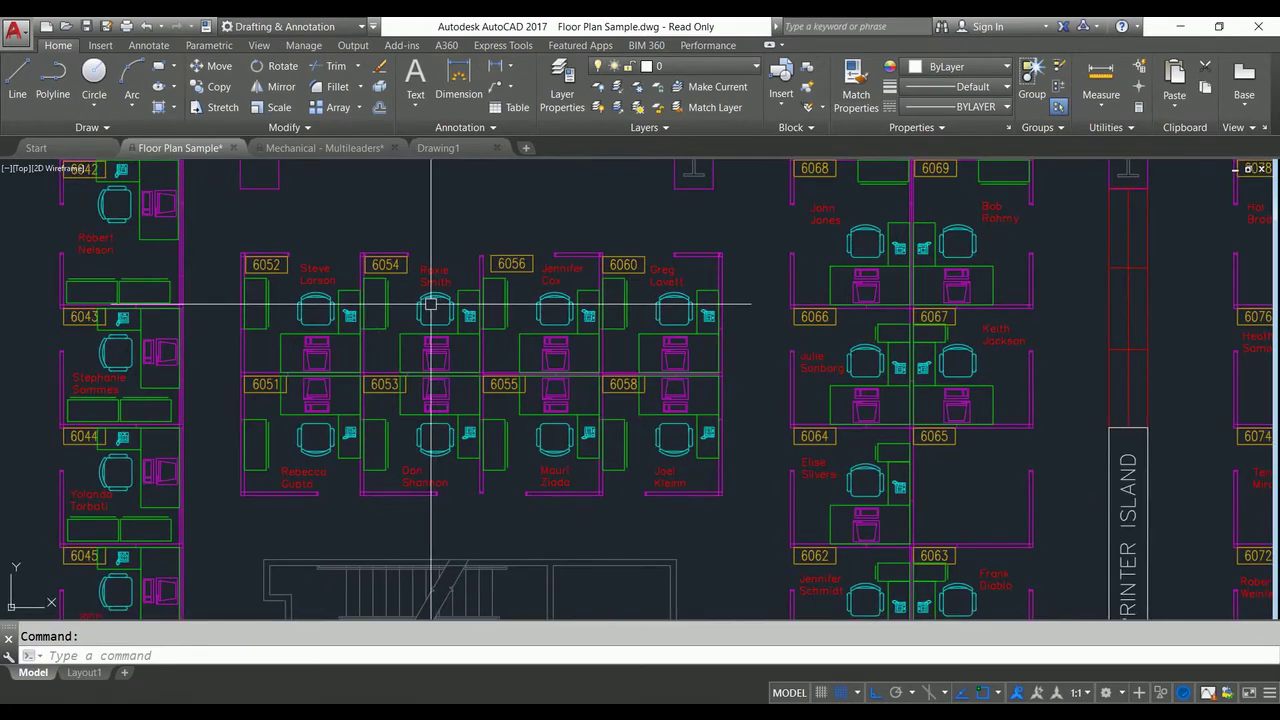
scroll(627, 409, "down", 3)
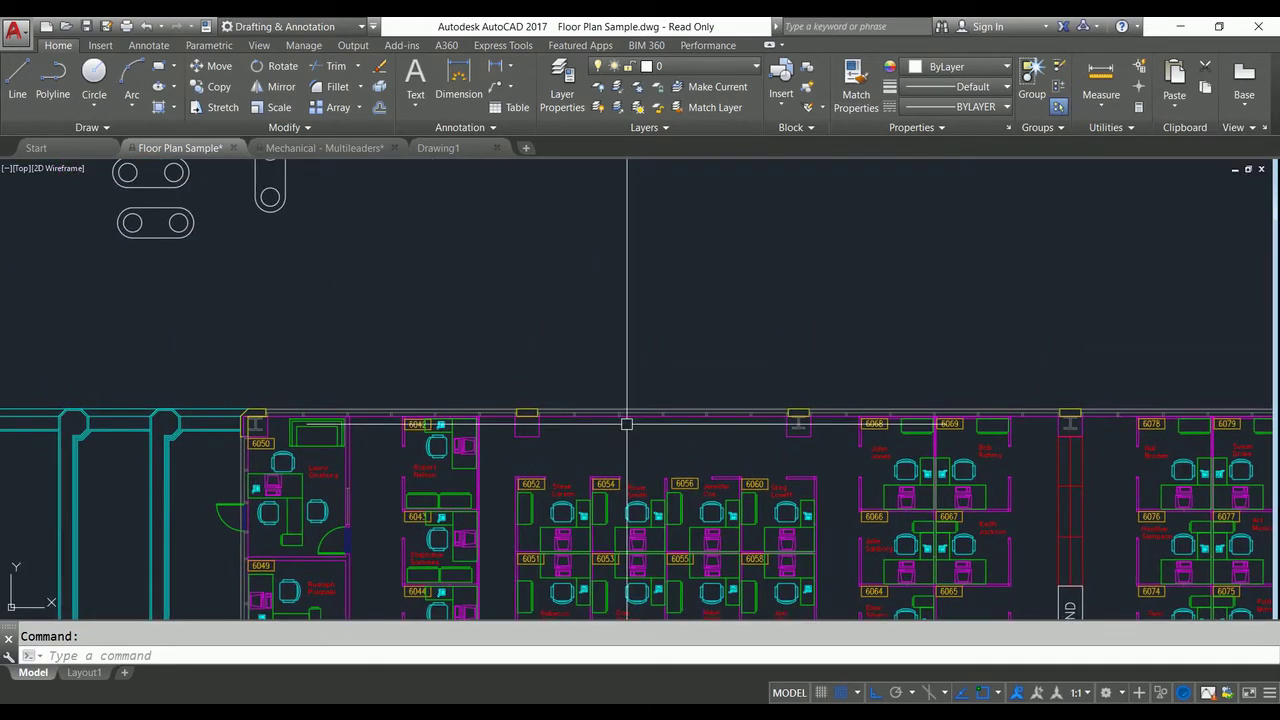
mouse_move(626, 423)
middle_mouse_down()
mouse_move(425, 366)
mouse_move(515, 426)
middle_mouse_up()
scroll(306, 323, "up", 2)
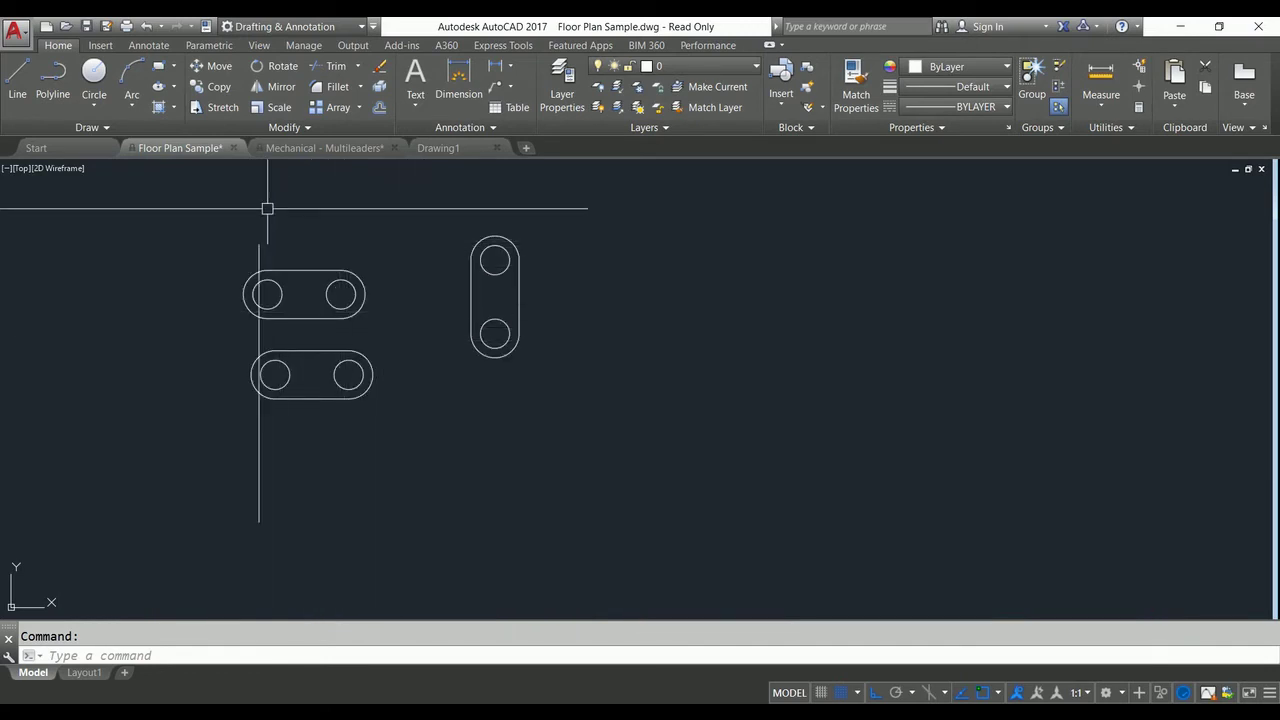
left_click(232, 195)
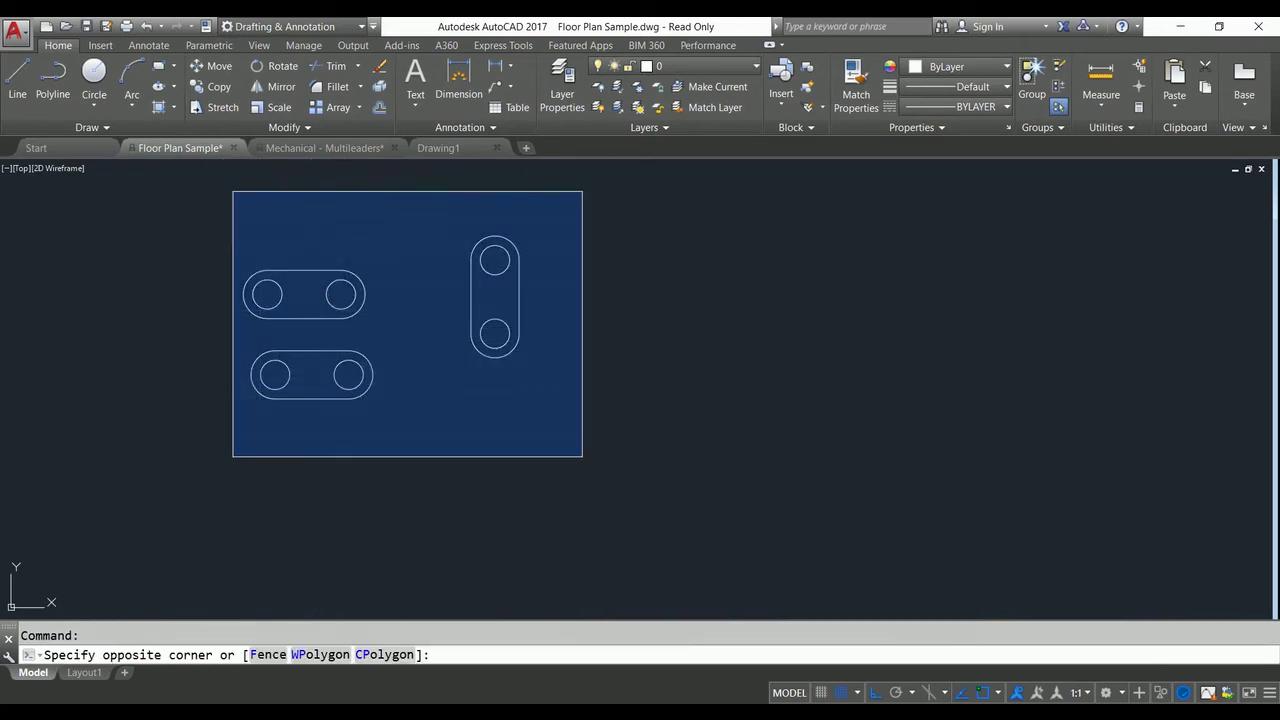
left_click(572, 454)
key("Delete")
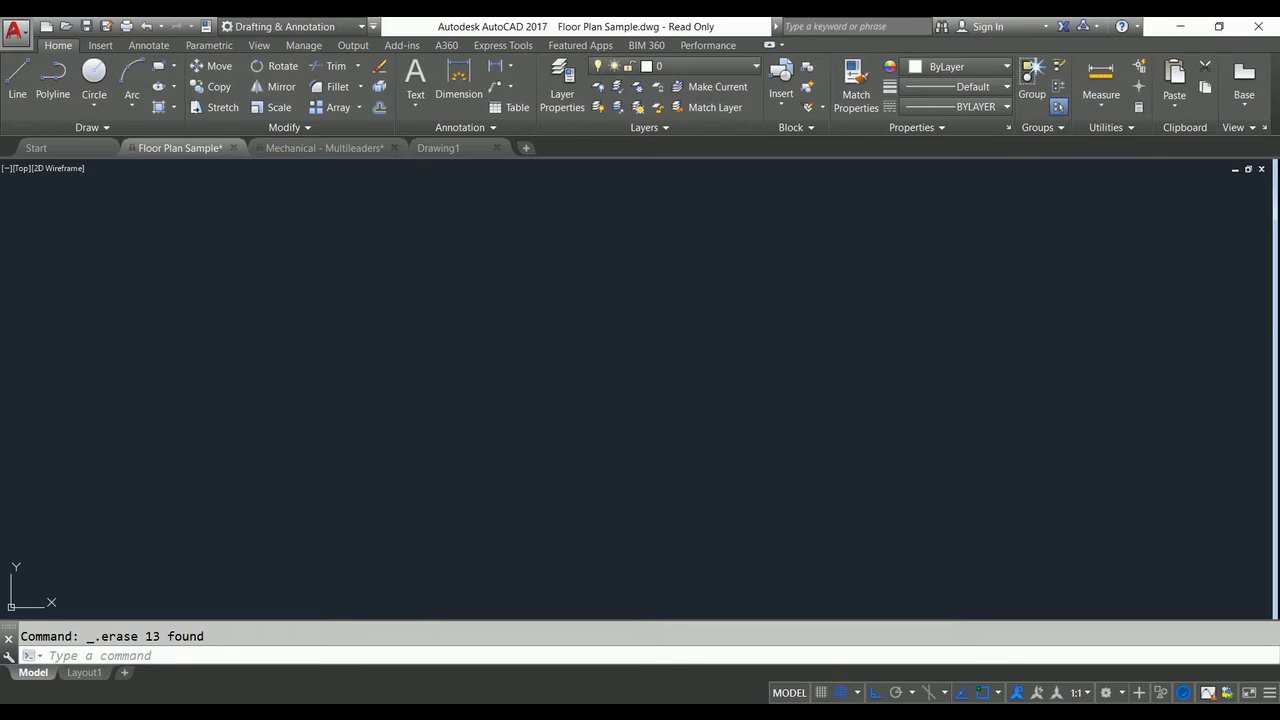
Draw a circle and copy it to the right to form the slot's two ends.
type("circle")
key("Return")
left_click(322, 328)
left_click(322, 270)
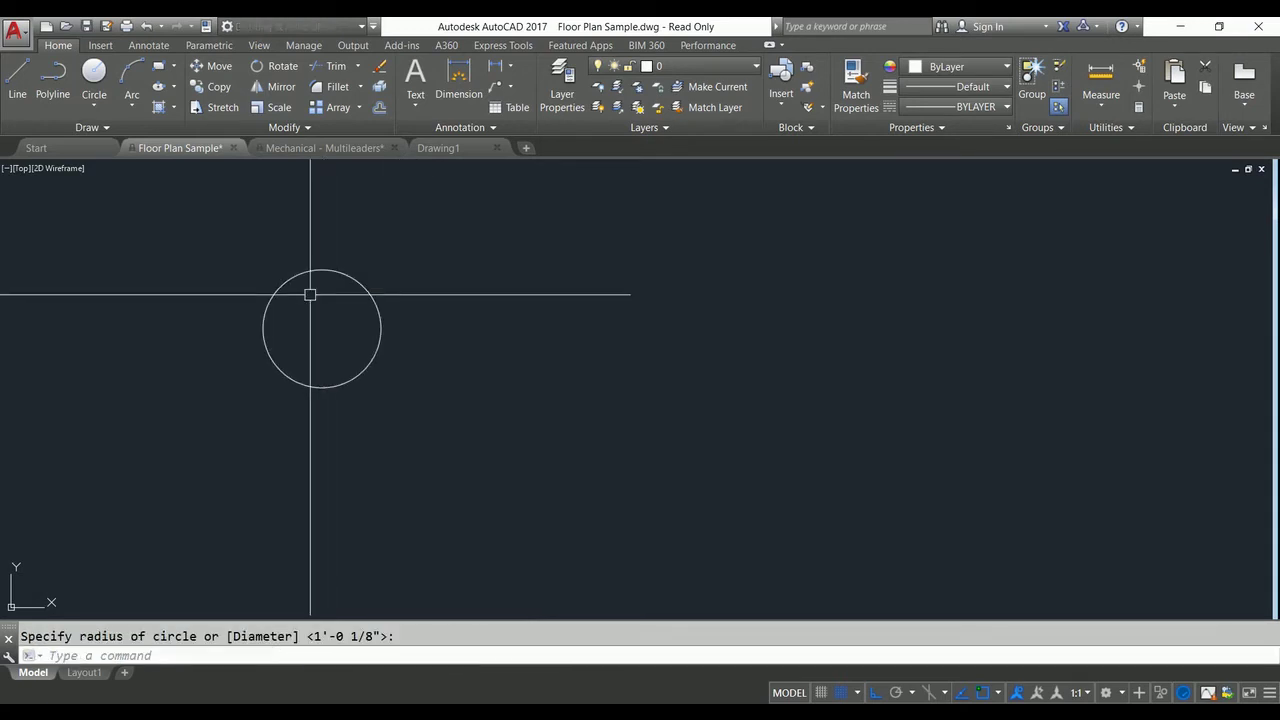
left_click(263, 328)
left_click(258, 452)
left_click(257, 452)
type("copy")
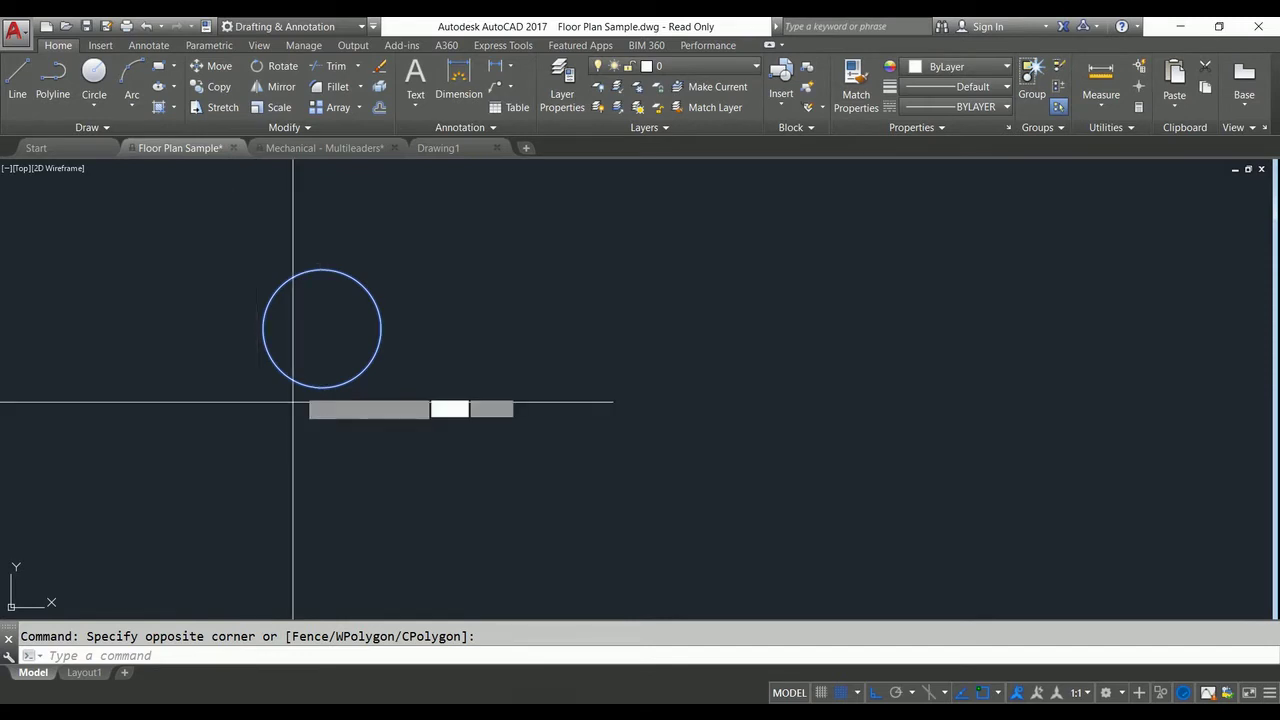
key("Return")
left_click(322, 328)
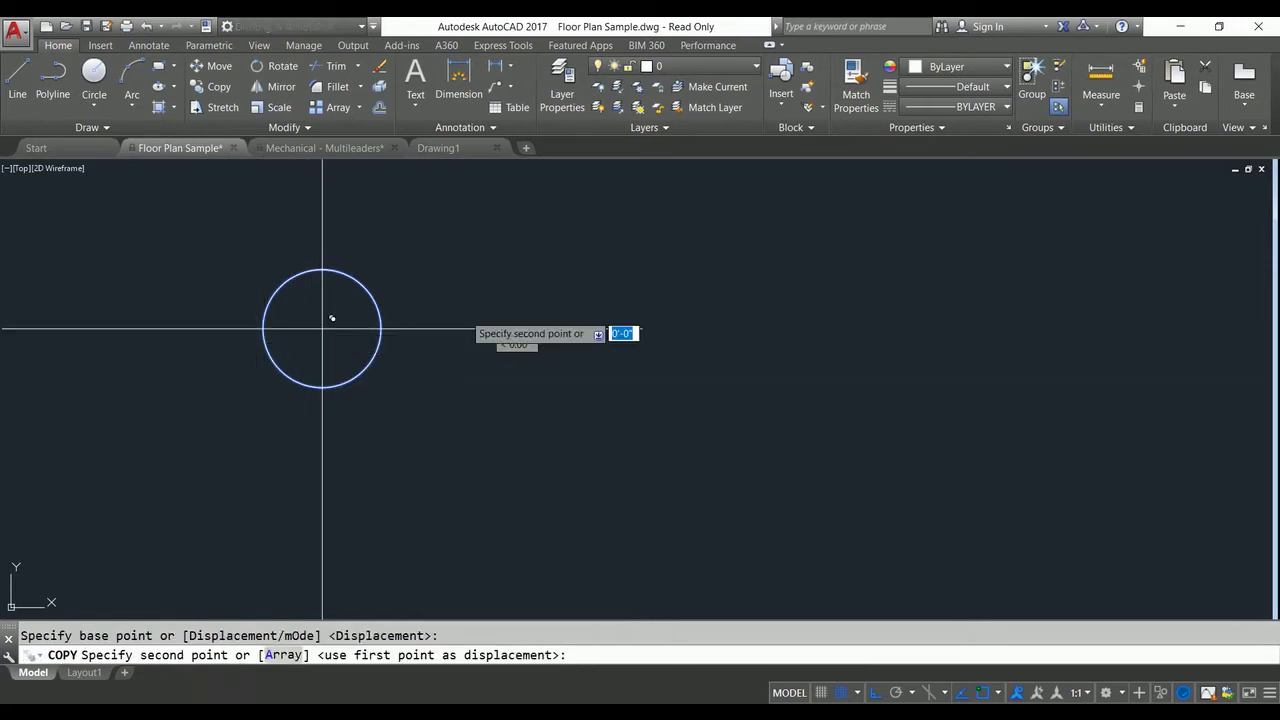
left_click(529, 298)
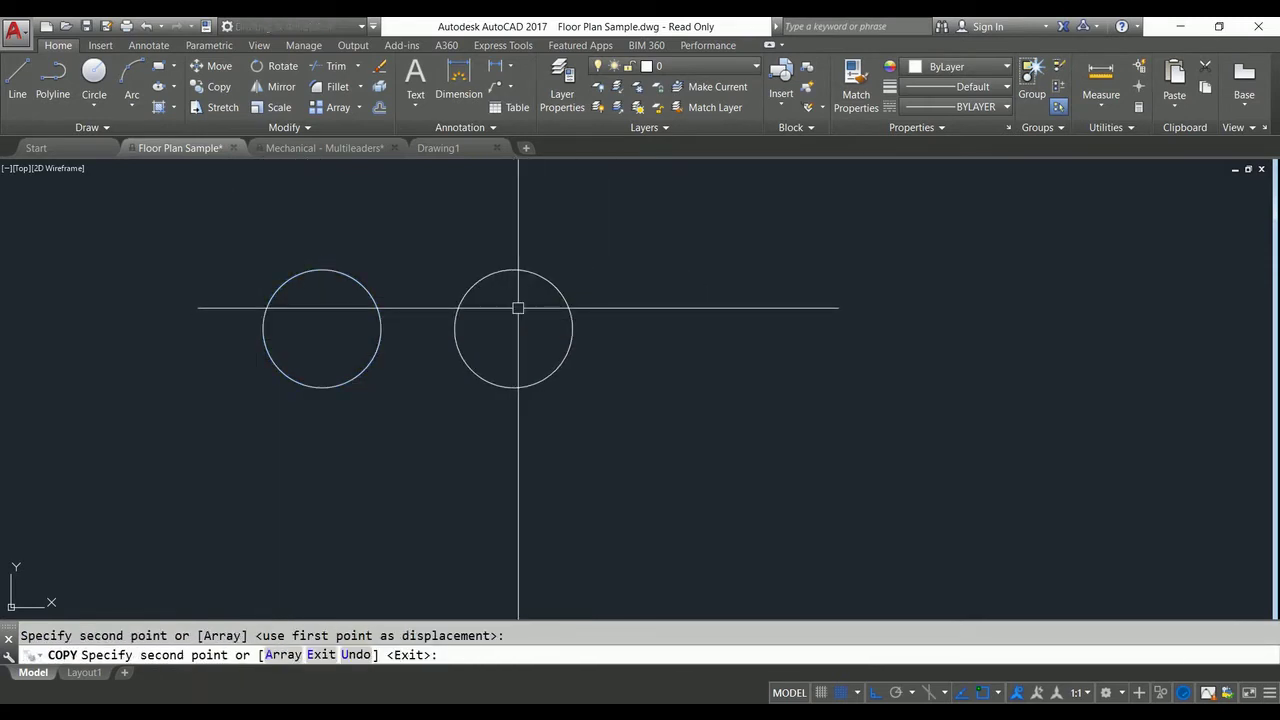
key("Return")
Draw tangent lines joining the tops and bottoms of the two circles.
type("tr")
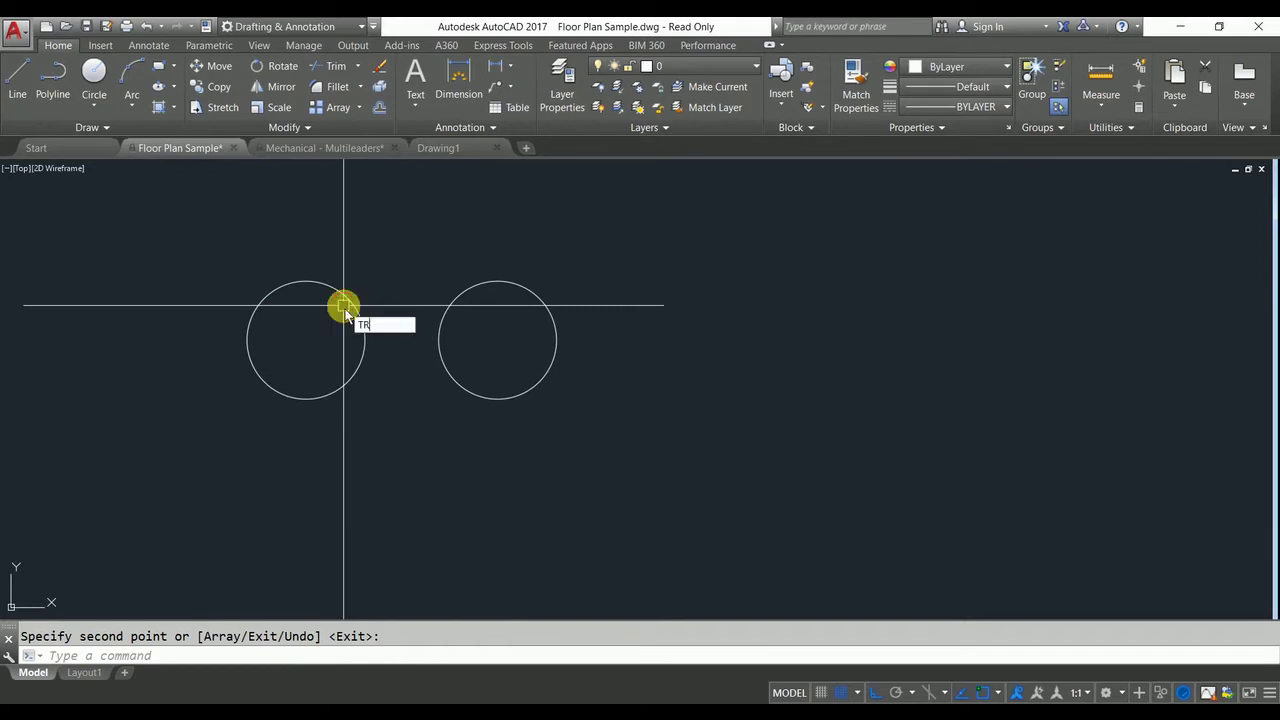
key("Escape")
type("l")
key("Return")
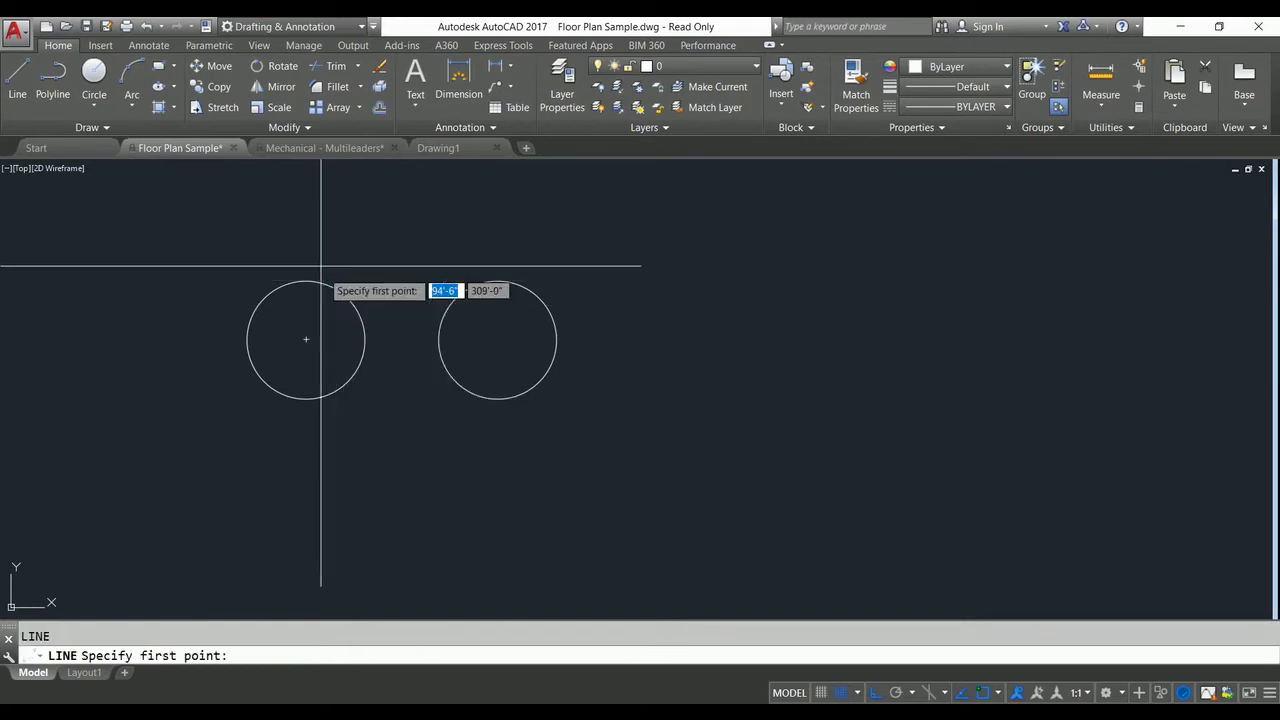
left_click(306, 281)
left_click(497, 281)
key("Return")
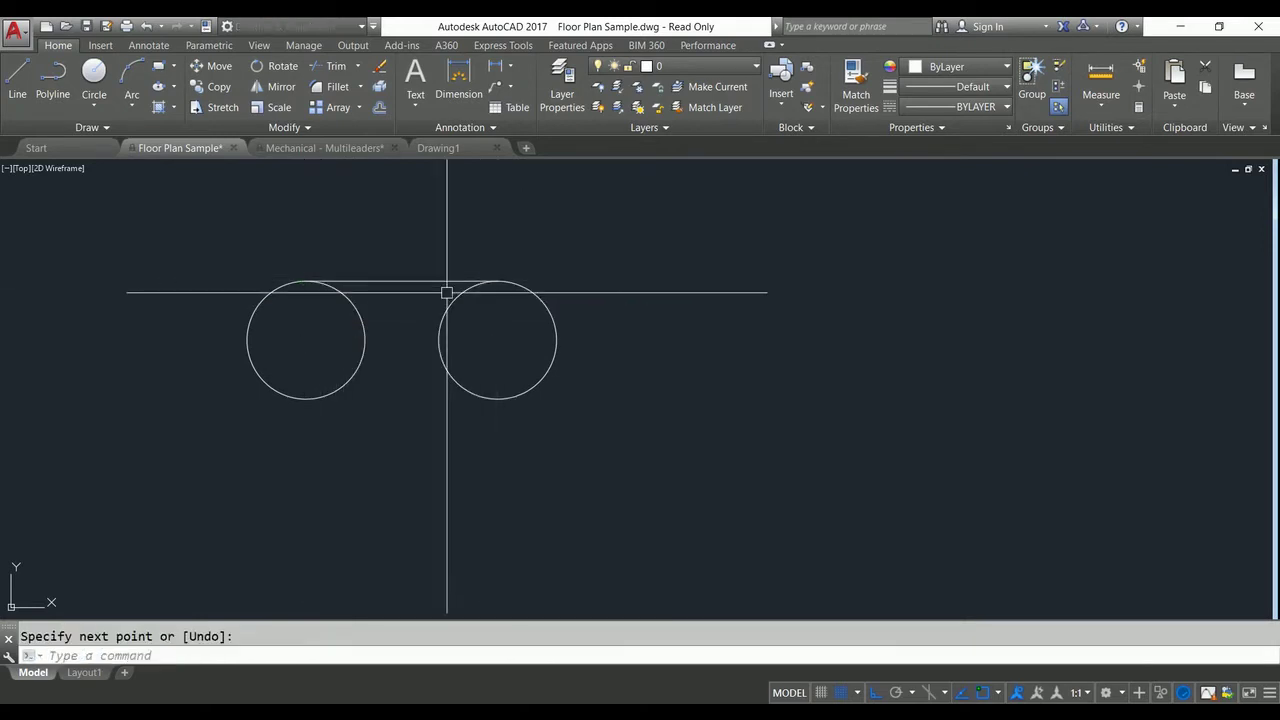
key("Return")
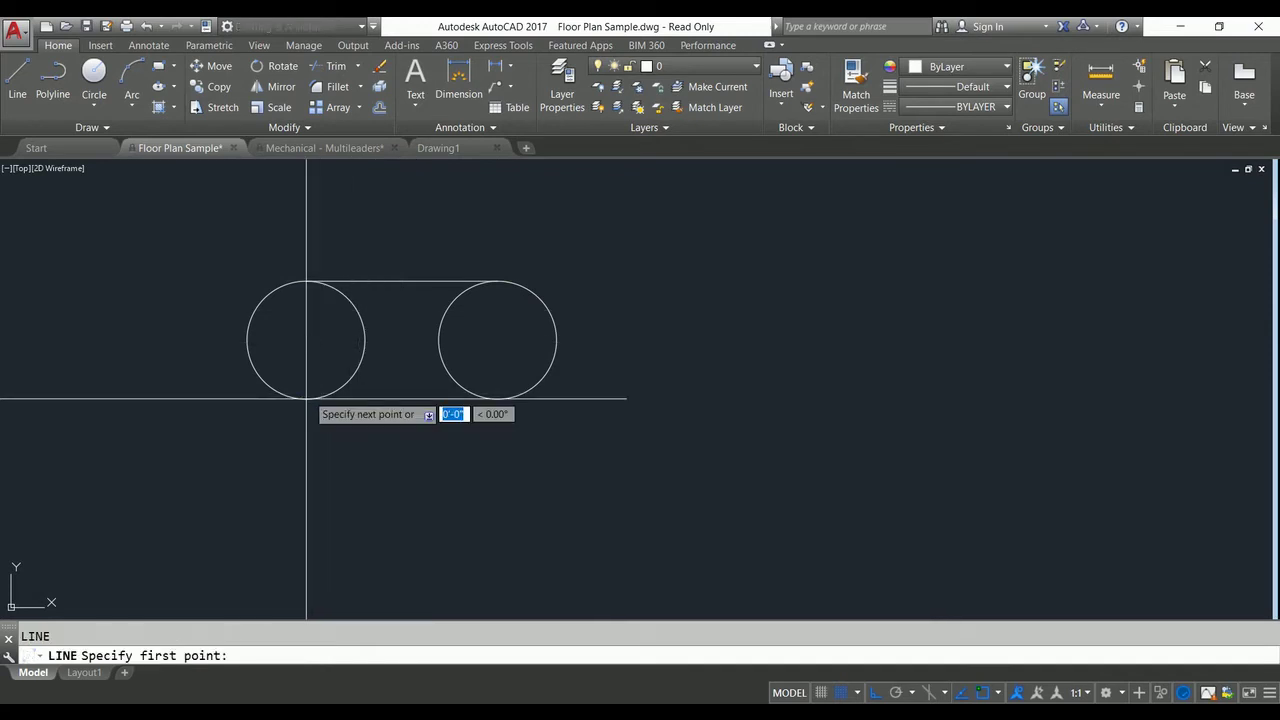
left_click(306, 398)
left_click(497, 398)
key("Return")
Trim away the inner arcs of both circles using the two lines as cutting edges.
middle_click_drag(411, 355, 446, 389)
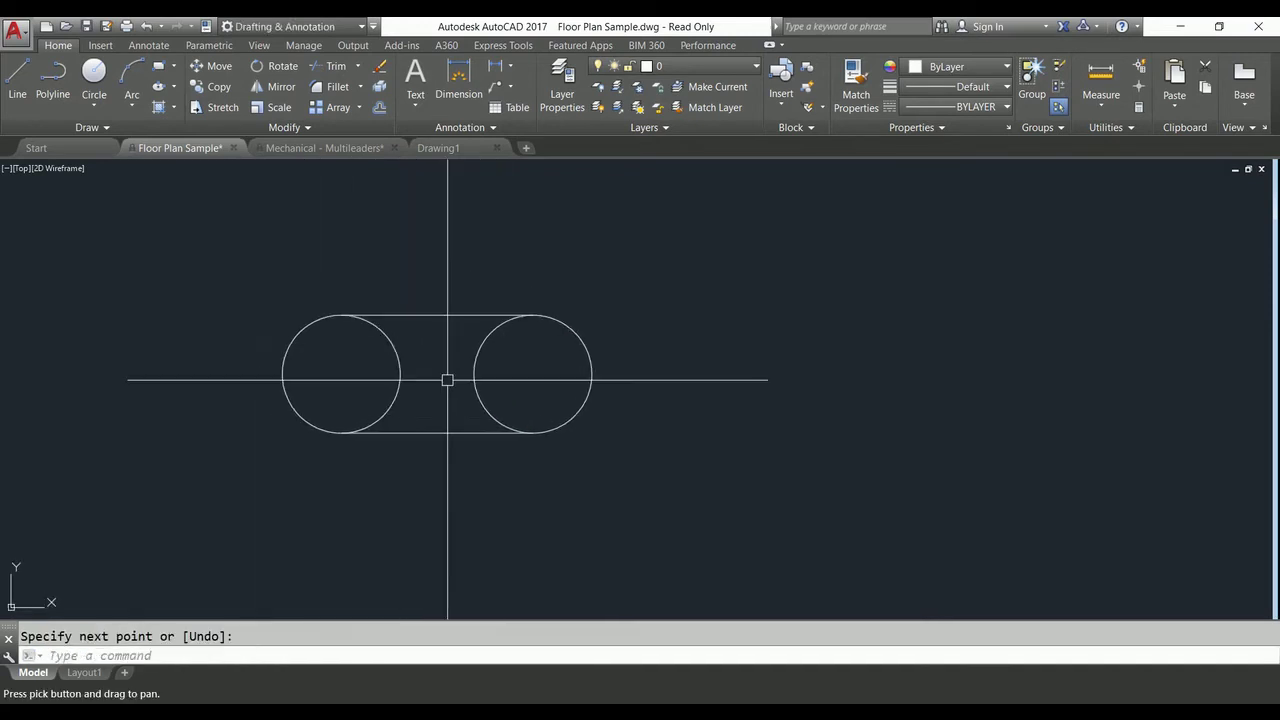
type("TR")
key("Return")
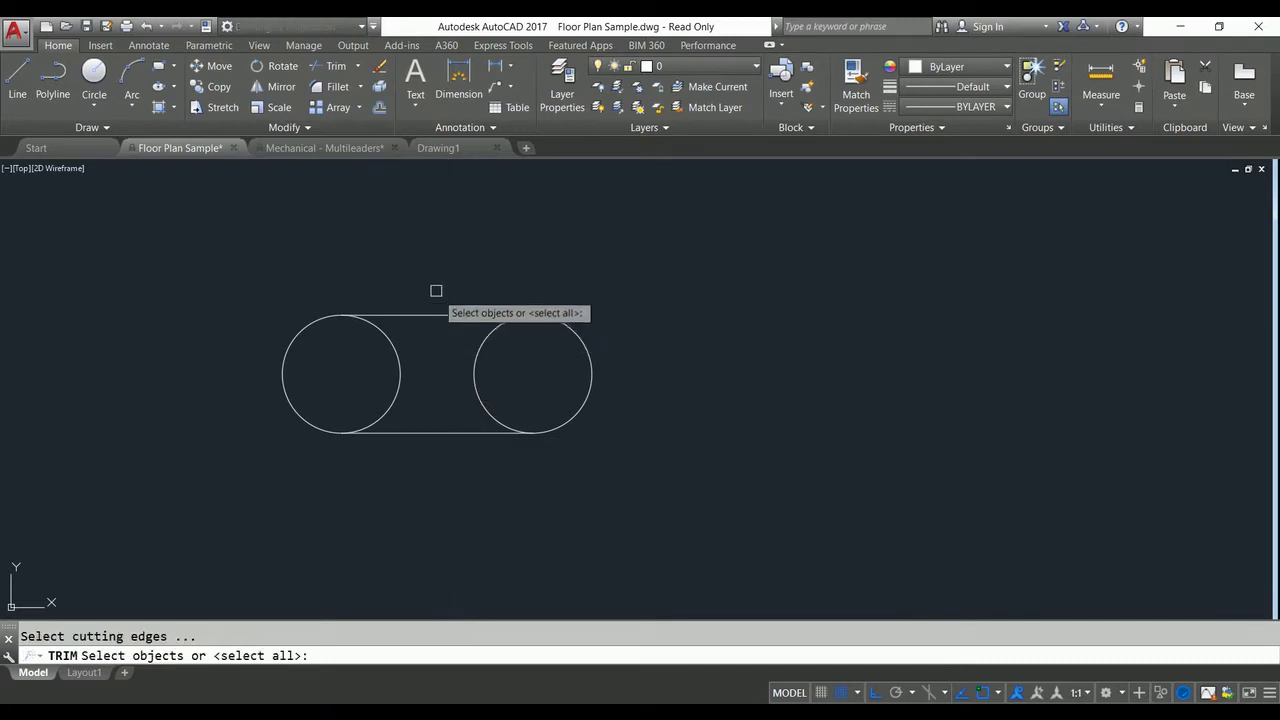
left_click(434, 289)
left_click(420, 478)
key("Return")
left_click(474, 376)
left_click(400, 374)
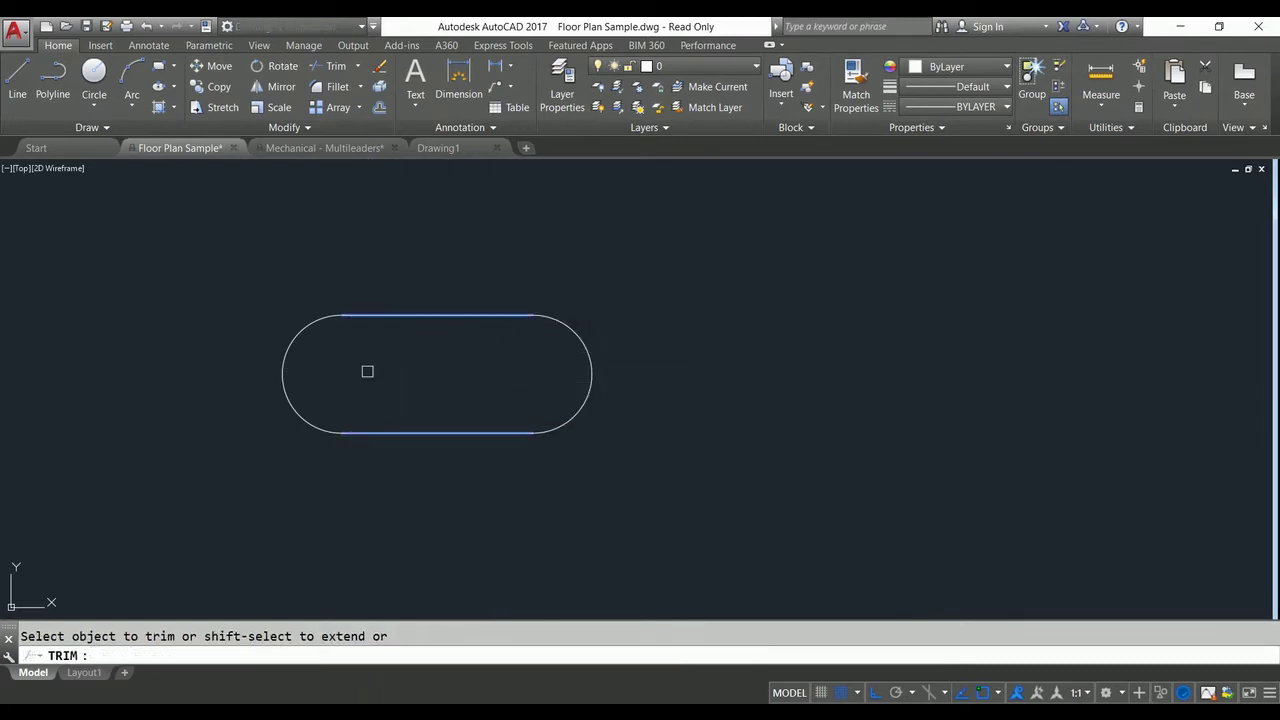
key("Return")
Draw a small circle at the left arc's centre and copy it to the right arc's centre.
middle_click_drag(380, 374, 371, 383)
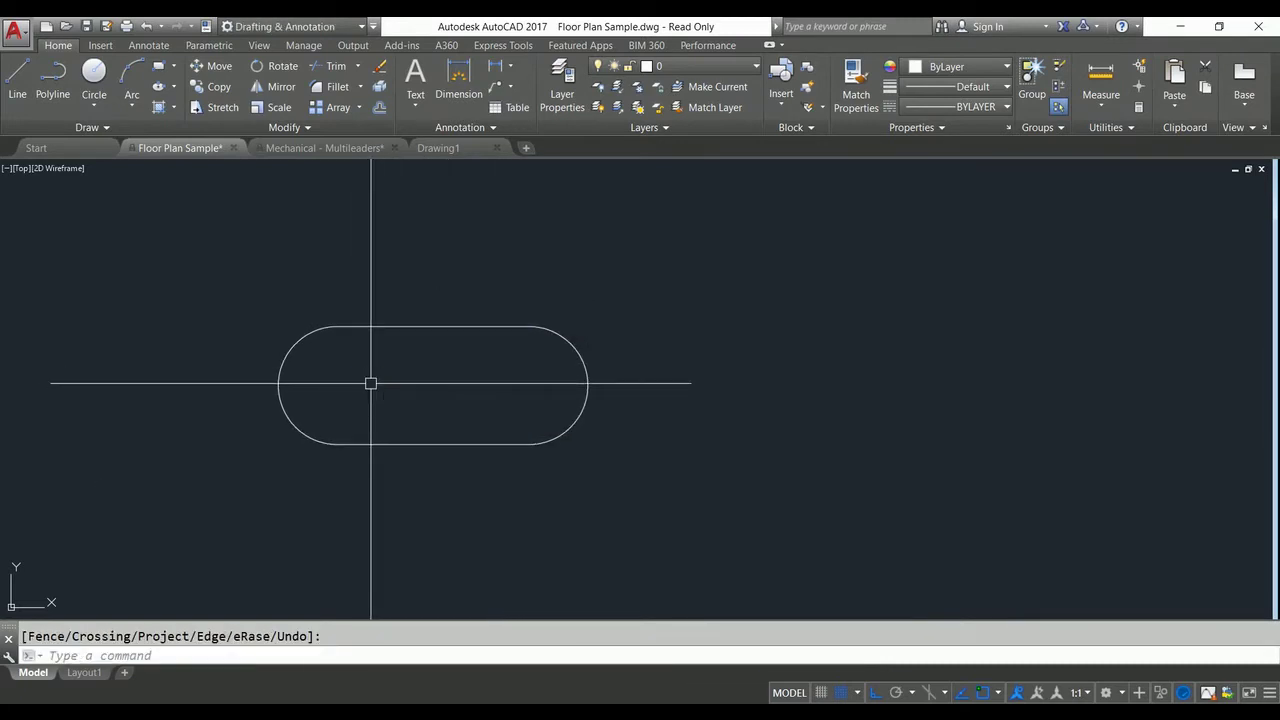
type("c")
key("Return")
left_click(337, 385)
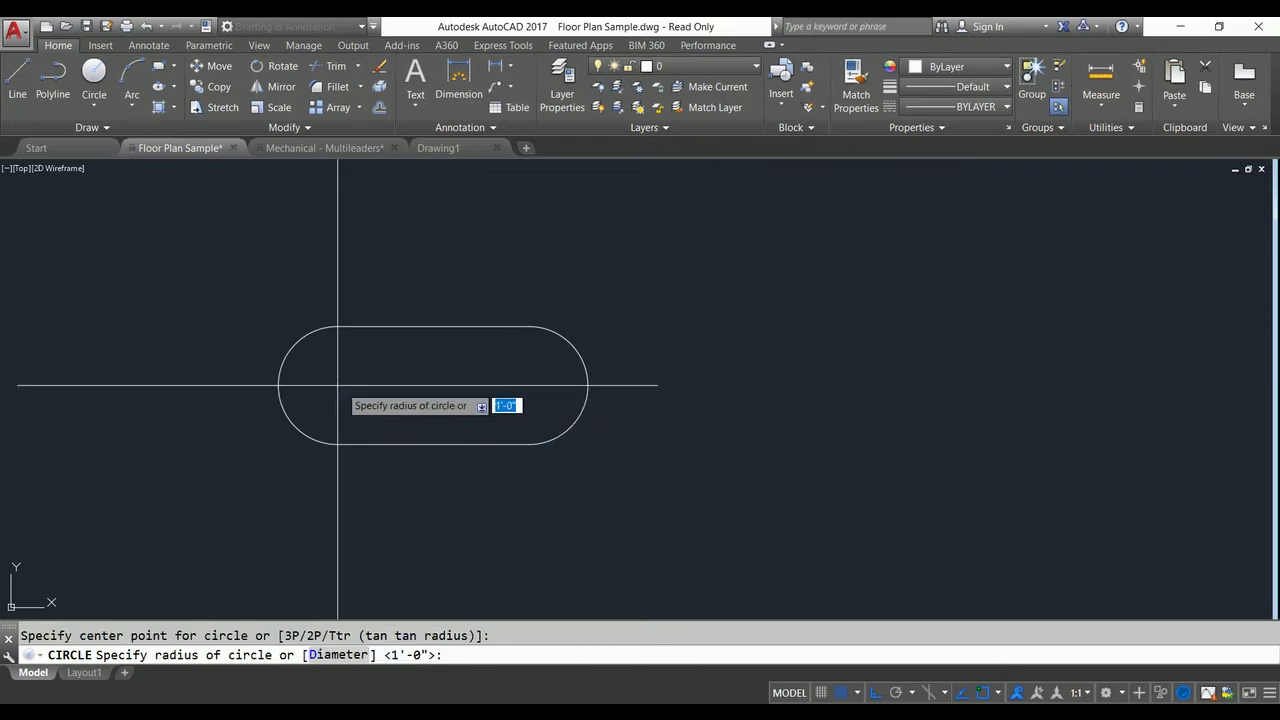
left_click(365, 390)
left_click(334, 357)
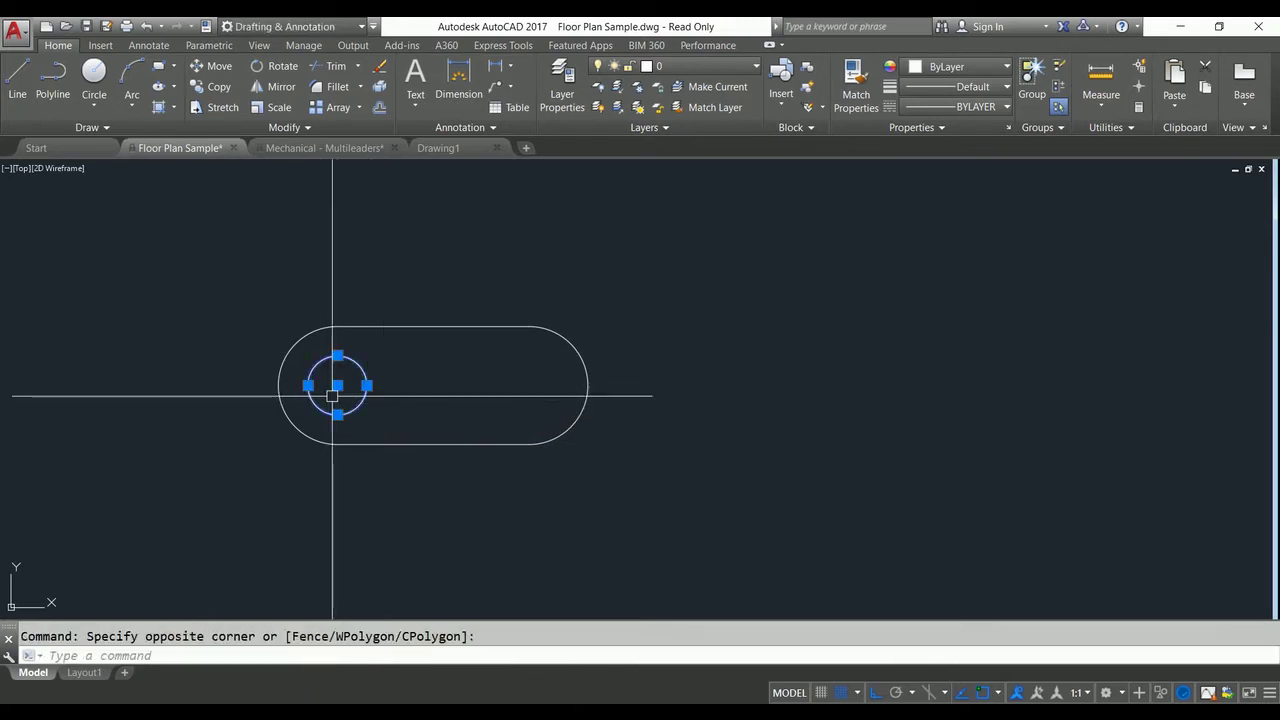
left_click(212, 86)
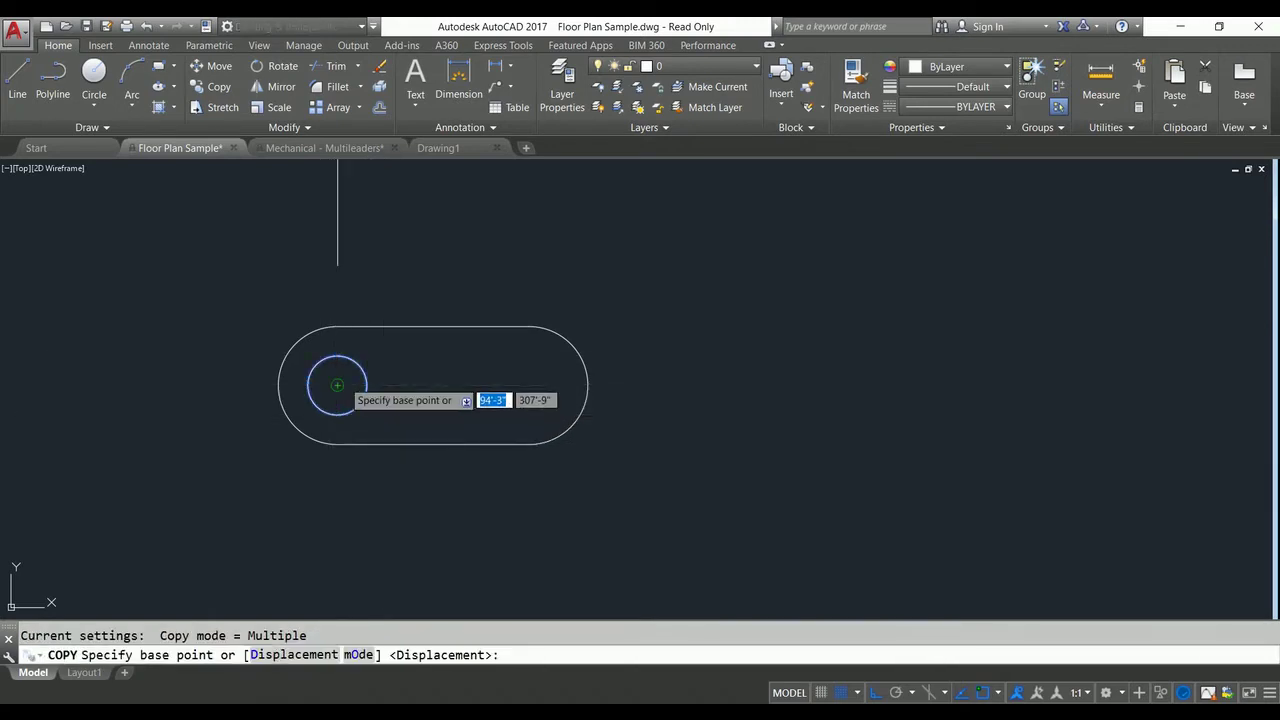
left_click(337, 385)
left_click(529, 385)
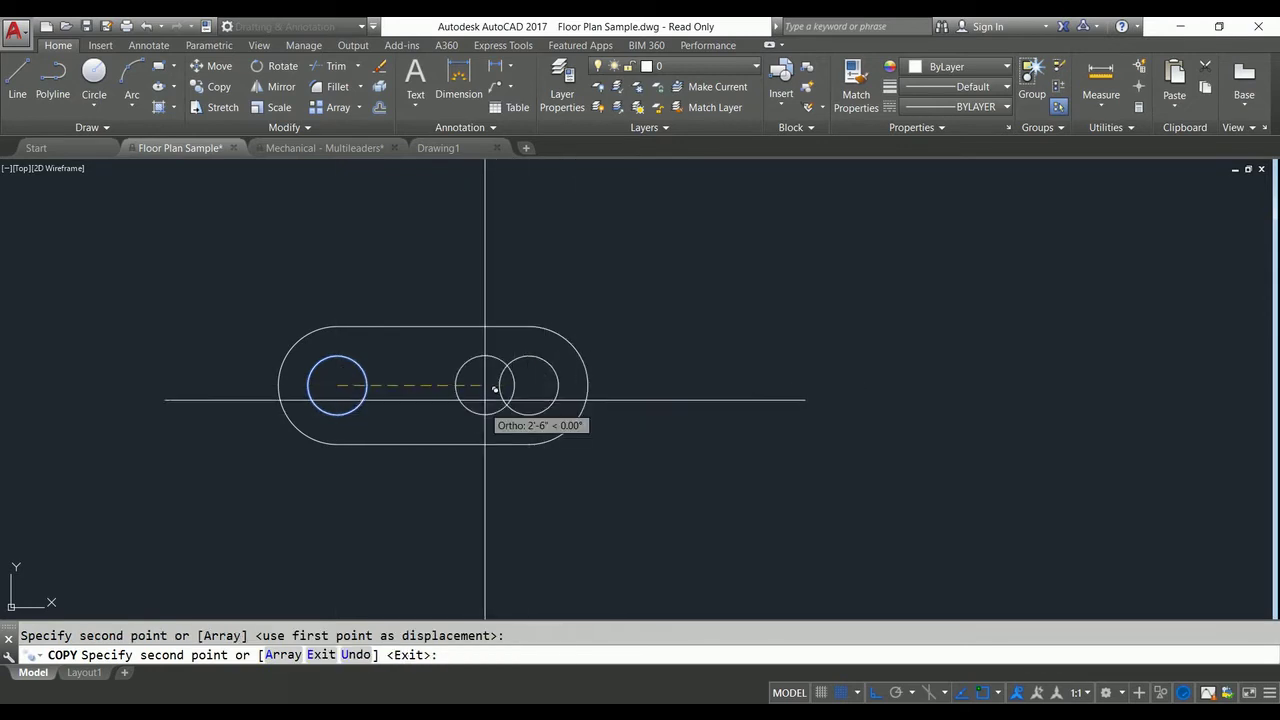
key("Return")
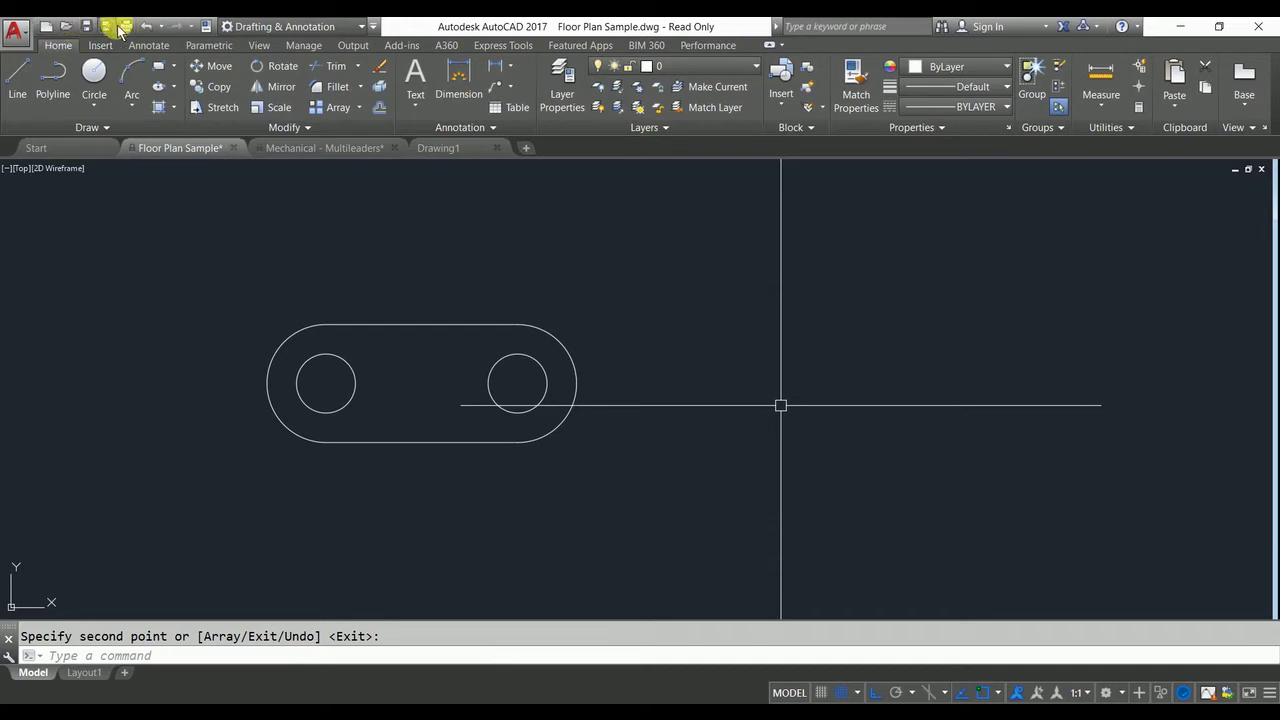
Glance at the application menu, then uncheck Workspace in the Quick Access Toolbar customization list.
left_click(18, 38)
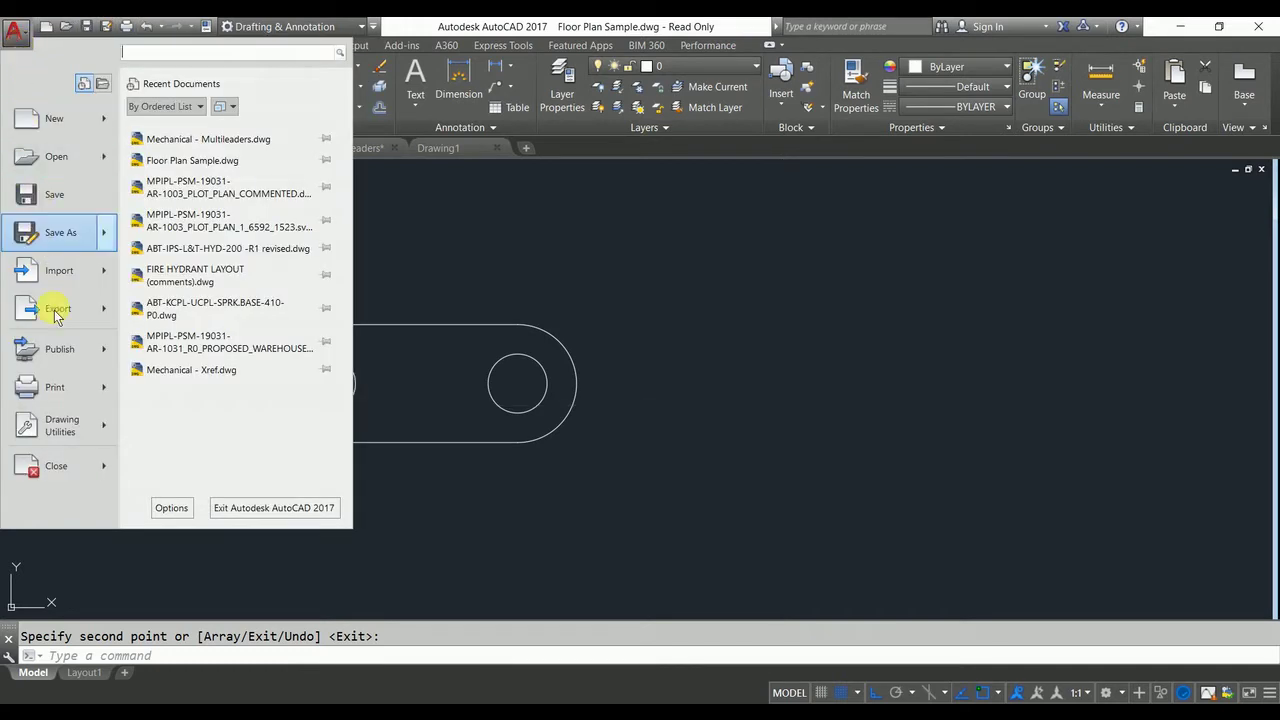
left_click(545, 224)
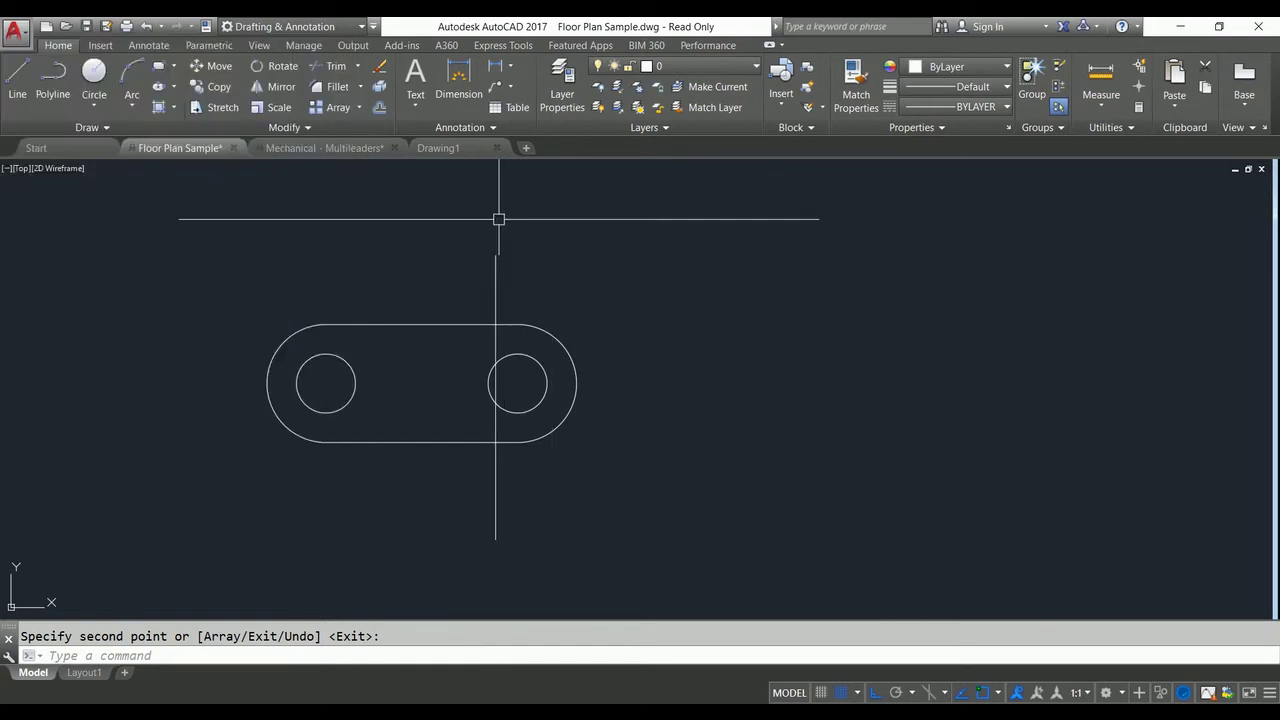
left_click(373, 26)
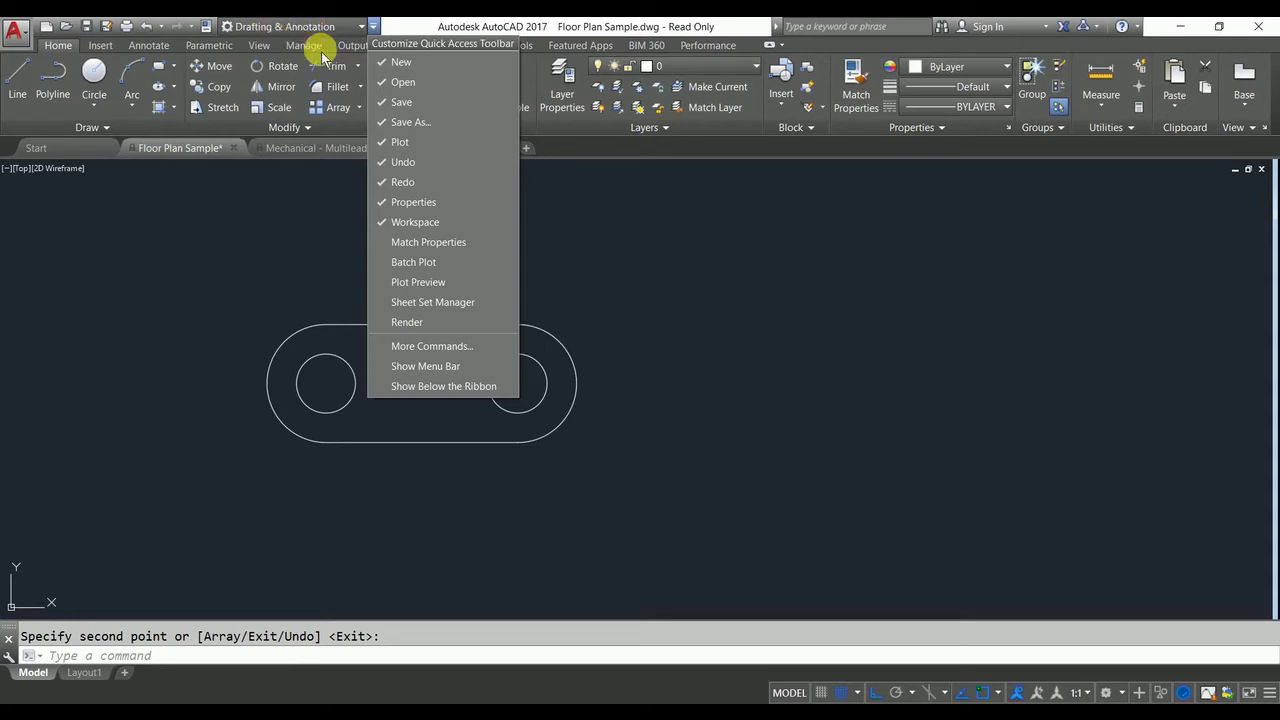
left_click(400, 222)
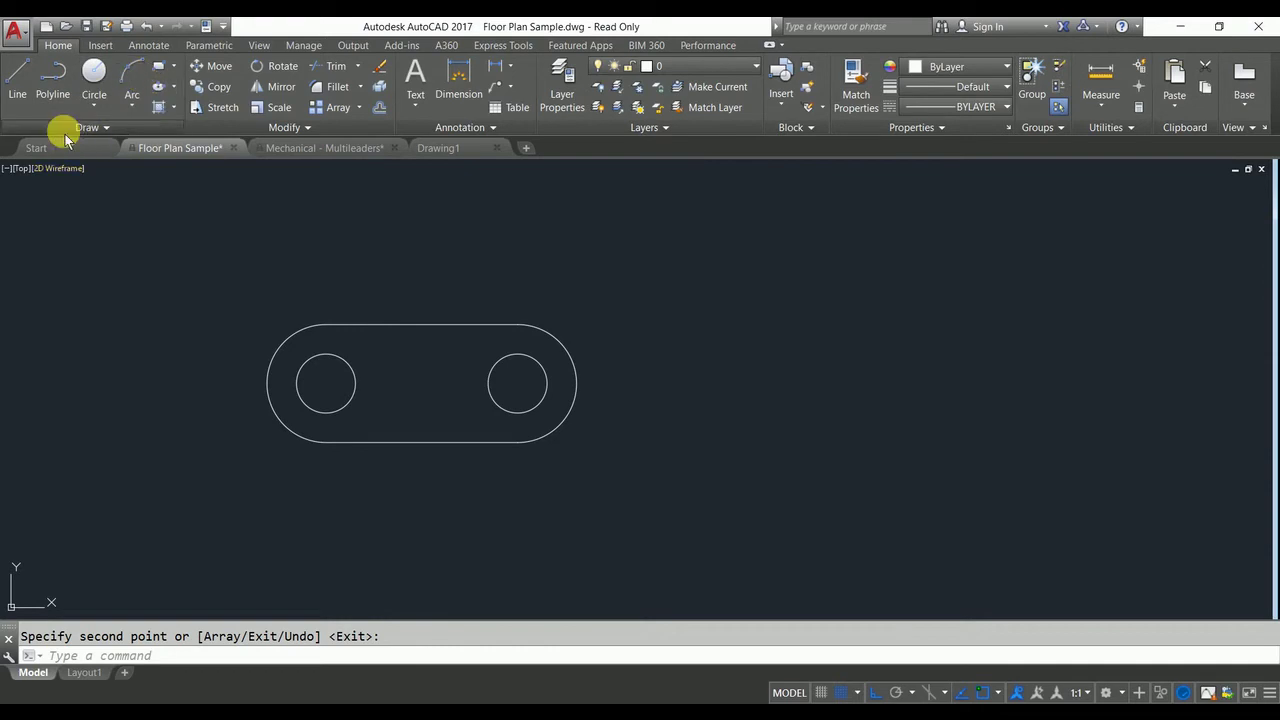
left_click_drag(65, 130, 132, 279)
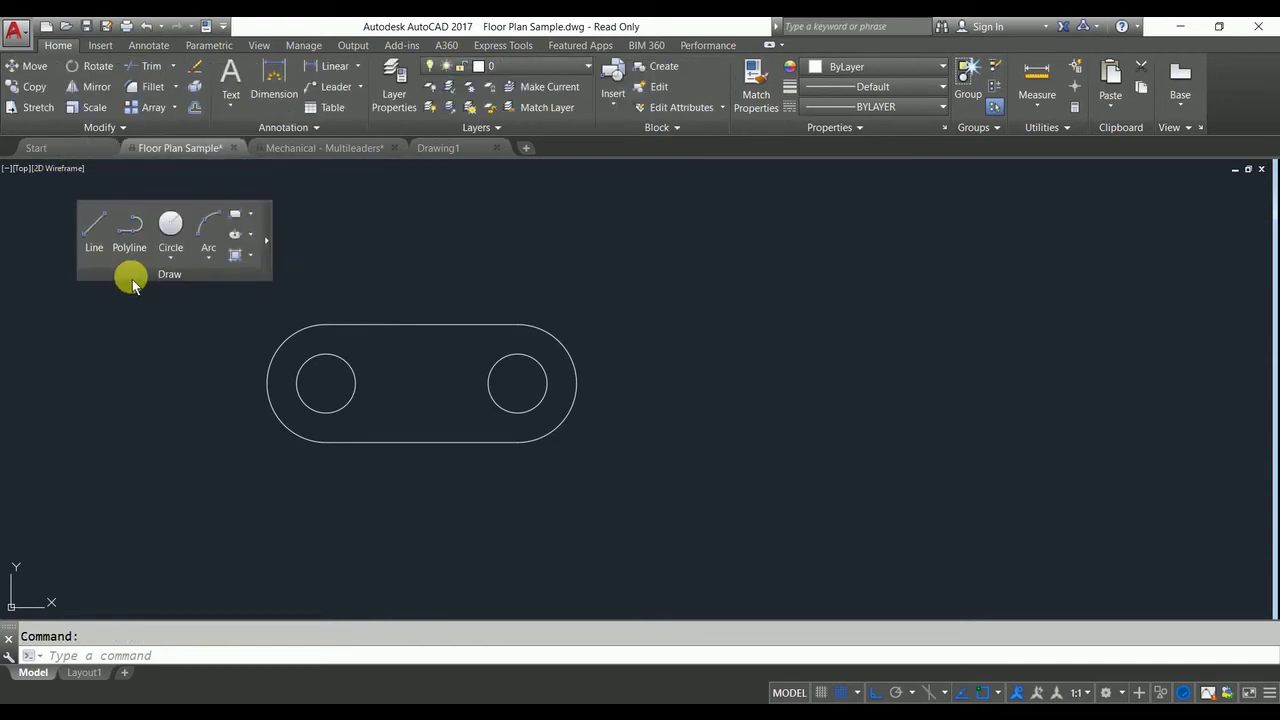
mouse_move(132, 279)
left_mouse_down()
mouse_move(277, 138)
mouse_move(306, 134)
left_mouse_up()
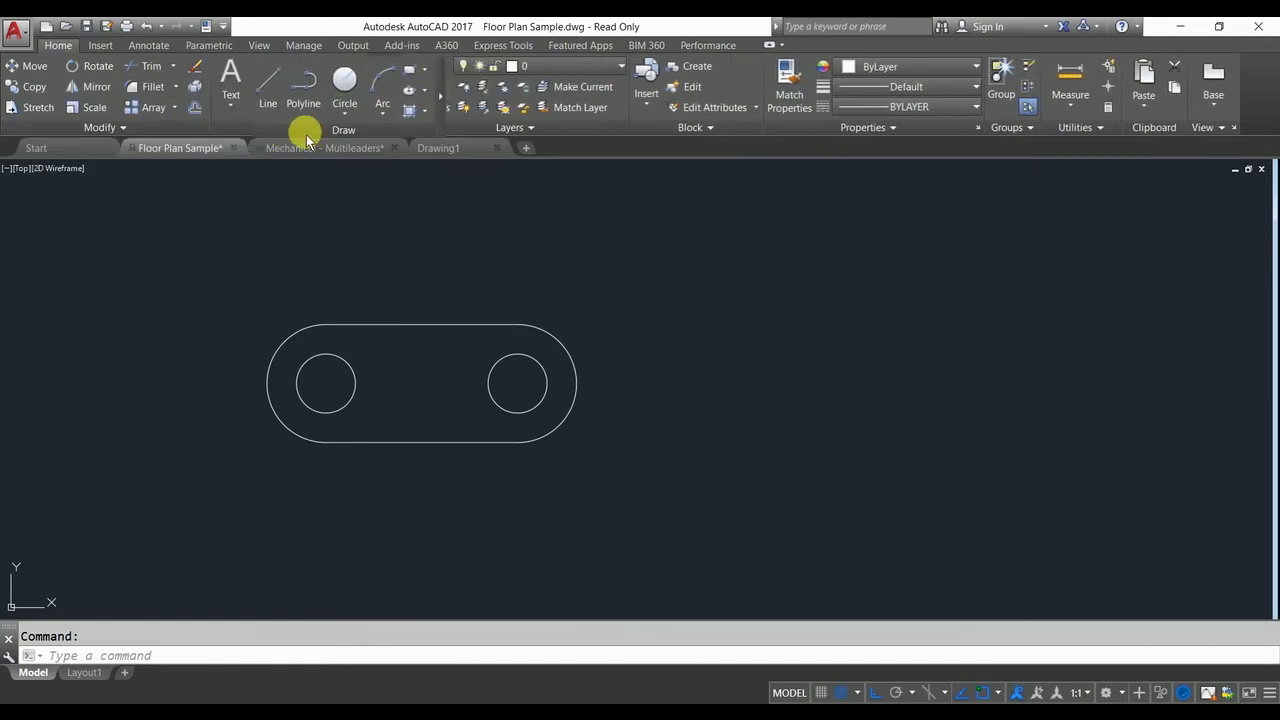
mouse_move(306, 134)
left_mouse_down()
mouse_move(272, 120)
mouse_move(23, 126)
left_mouse_up()
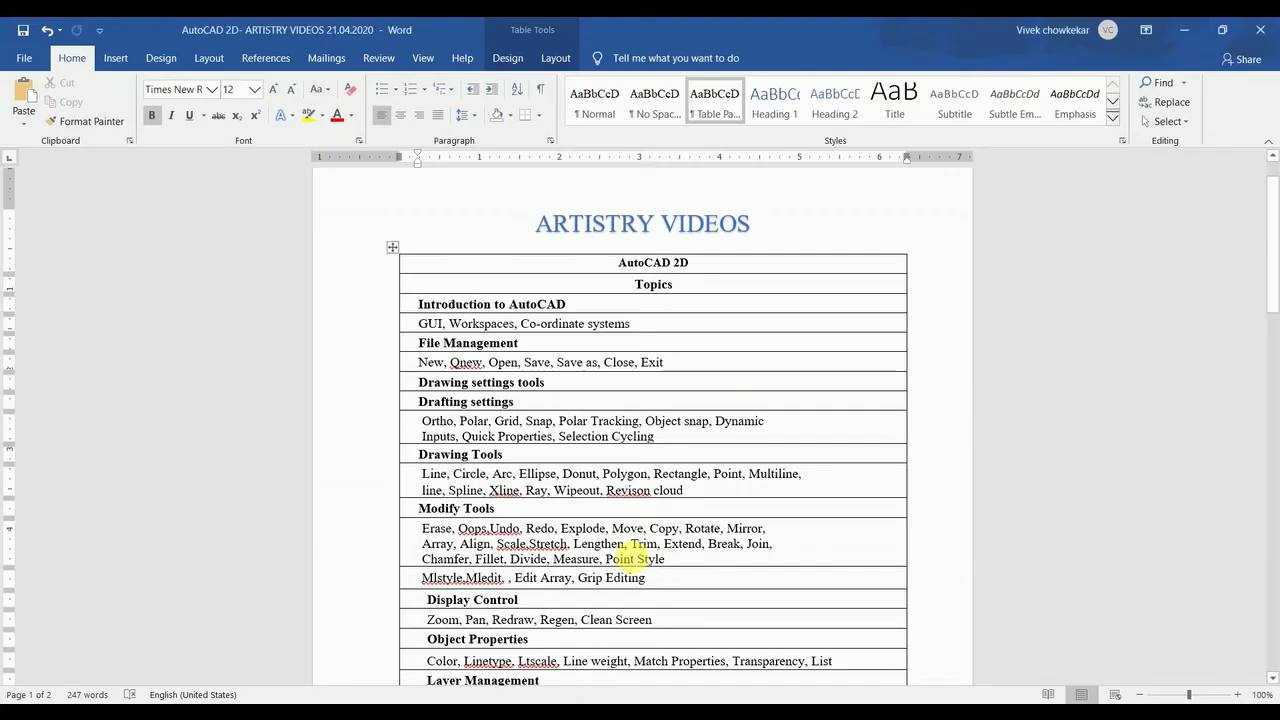
Scroll the syllabus to Layer Management and Annotation Tools, then return to the full Floor Plan Sample view.
scroll(634, 557, "down", 1)
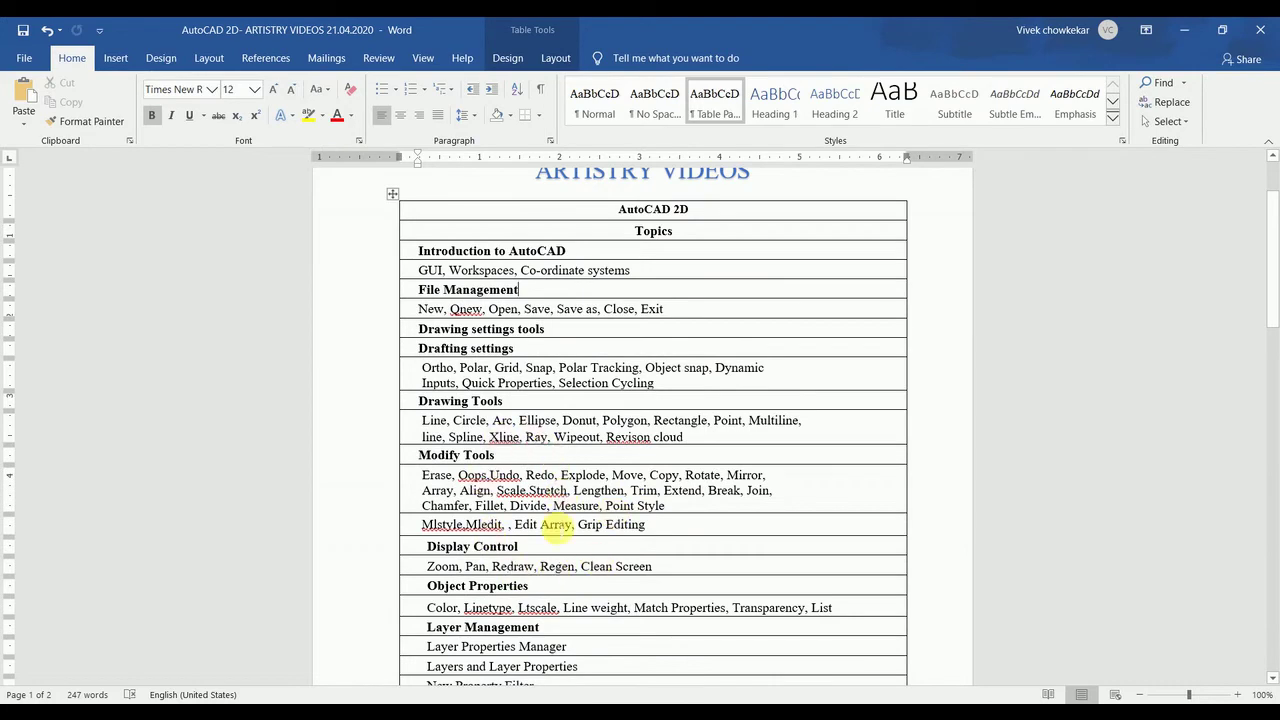
scroll(510, 585, "down", 1)
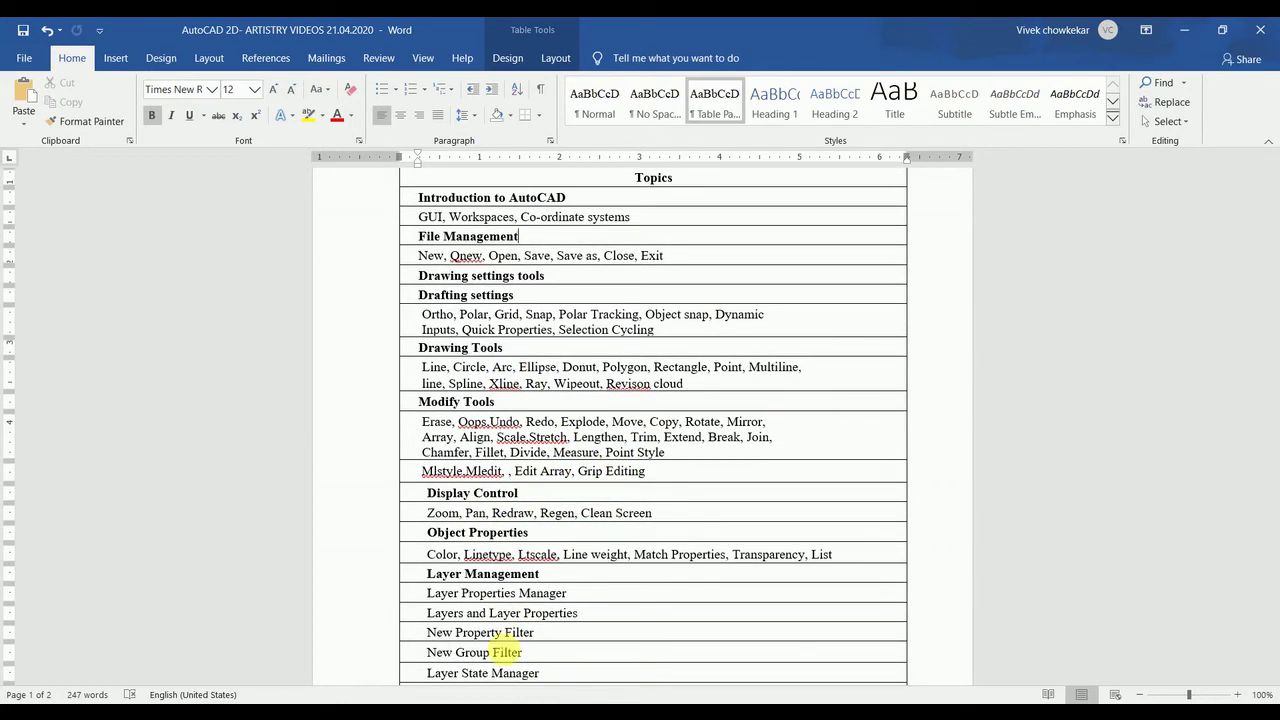
scroll(495, 560, "down", 1)
scroll(490, 560, "down", 1)
scroll(462, 563, "down", 1)
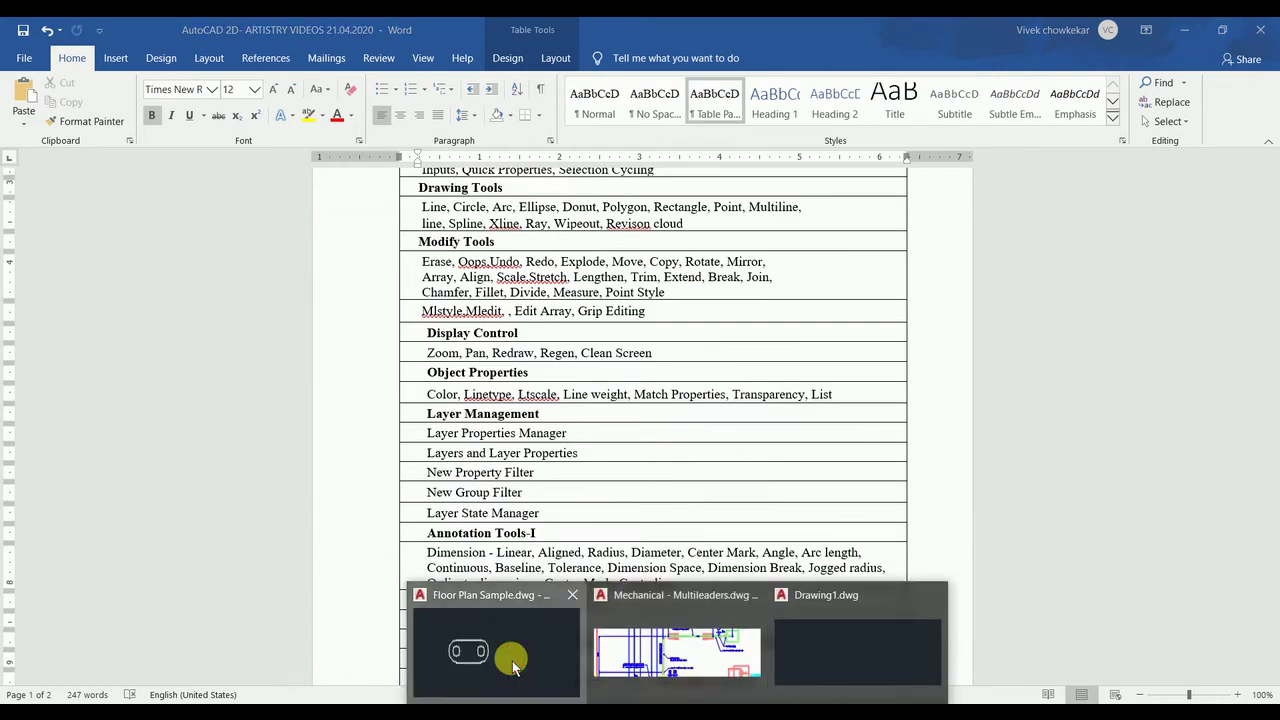
left_click(509, 580)
middle_click_drag(524, 369, 546, 300)
Zoom in on cubicles 6051–6060 and select the chair in cubicle 6054 to see its CHAIRS layer.
scroll(546, 434, "down", 3)
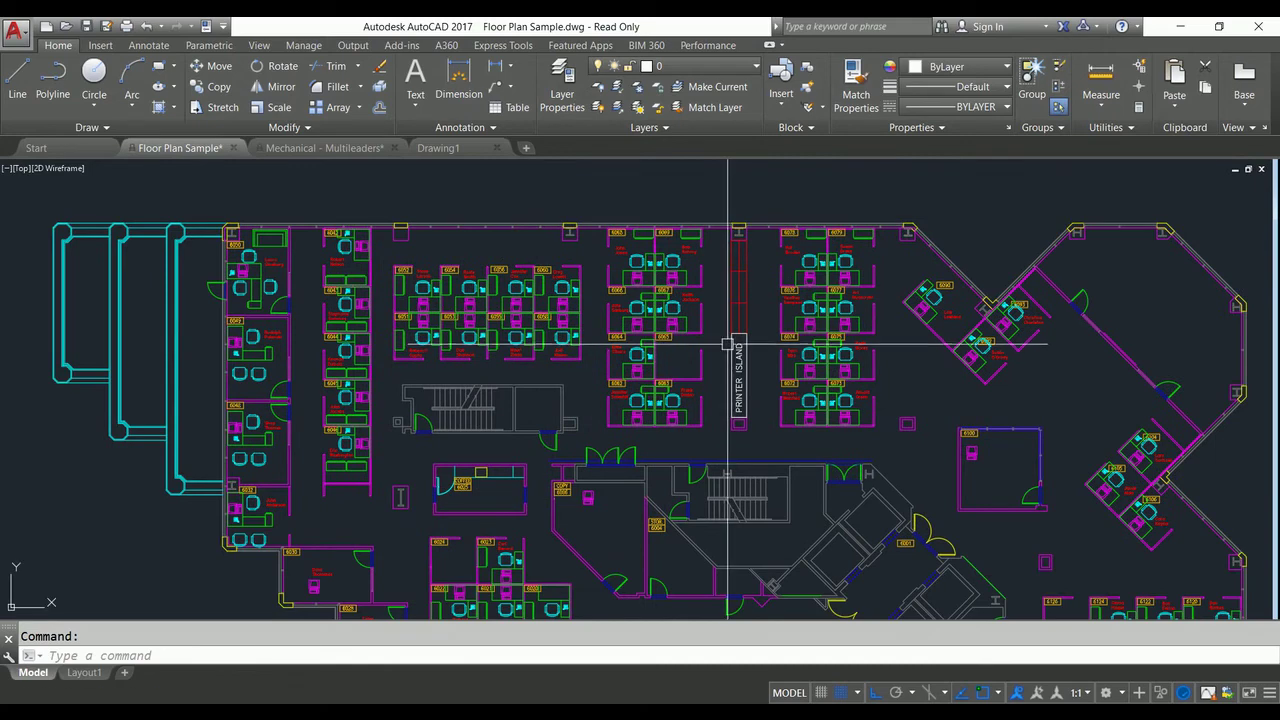
scroll(464, 295, "up", 5)
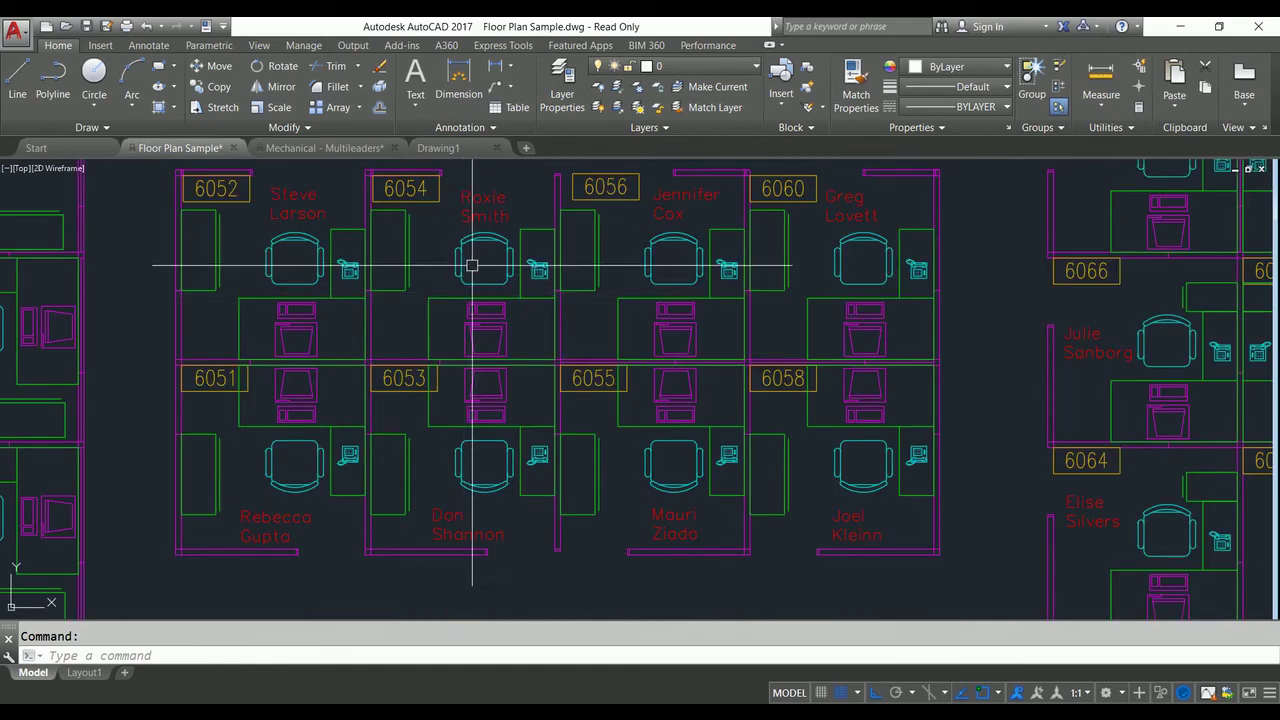
left_click(462, 262)
left_click(441, 249)
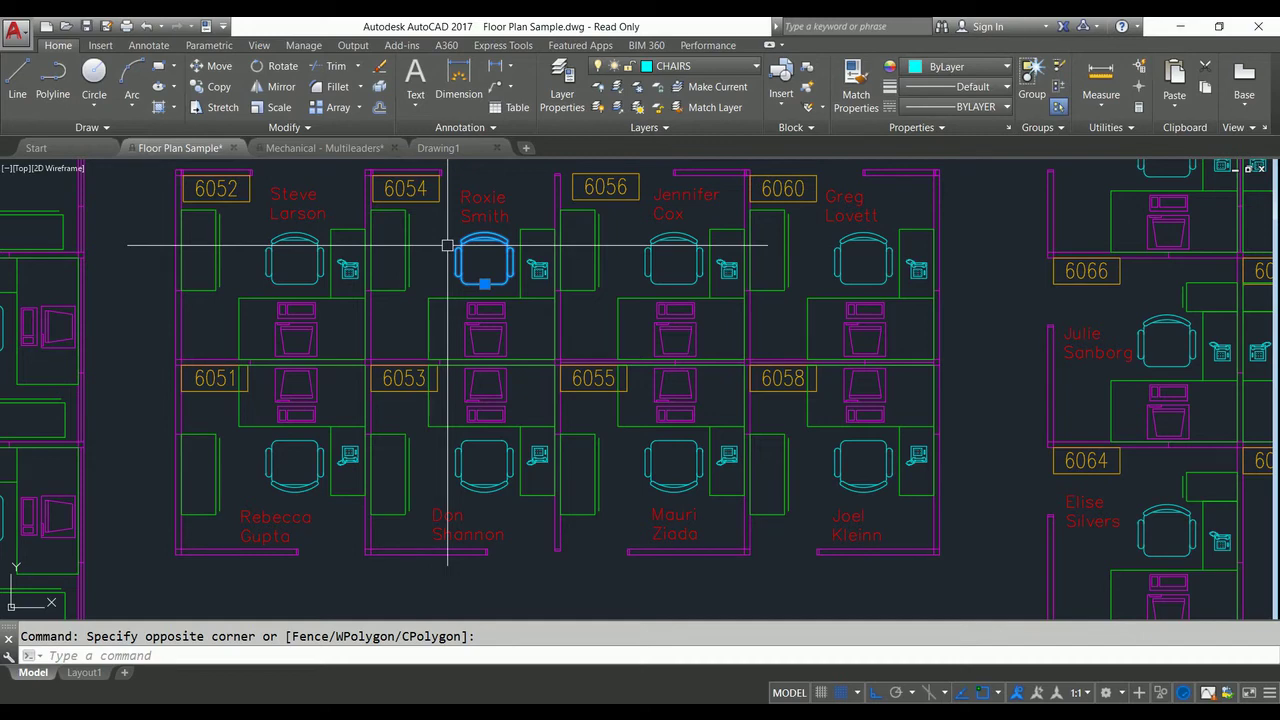
Turn off the CHAIRS layer so the chairs disappear from the floor plan.
left_click(670, 70)
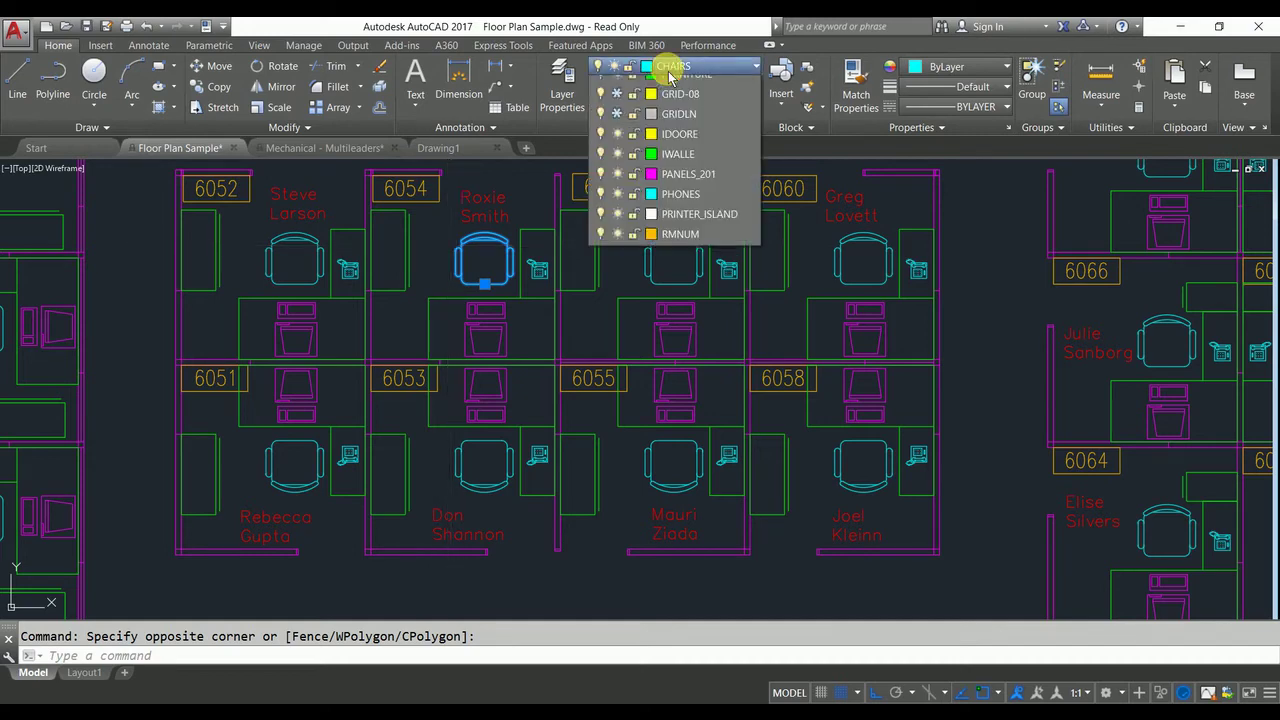
left_click(600, 125)
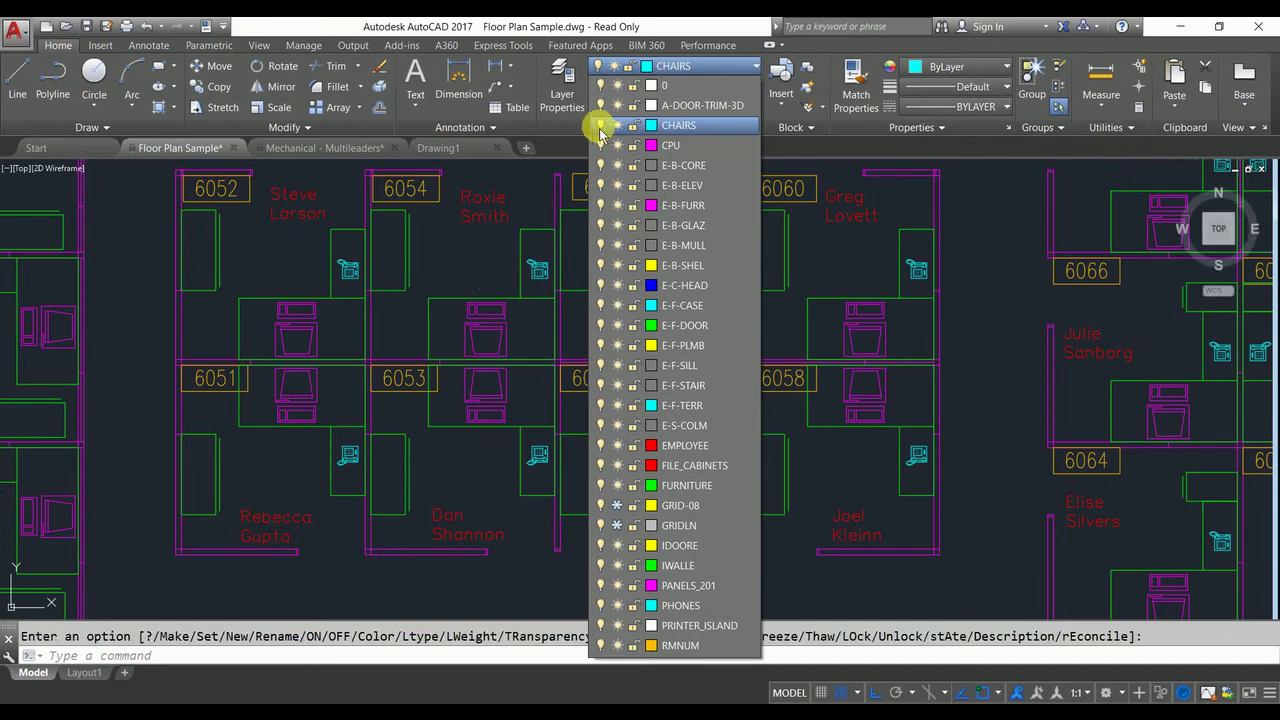
left_click(473, 260)
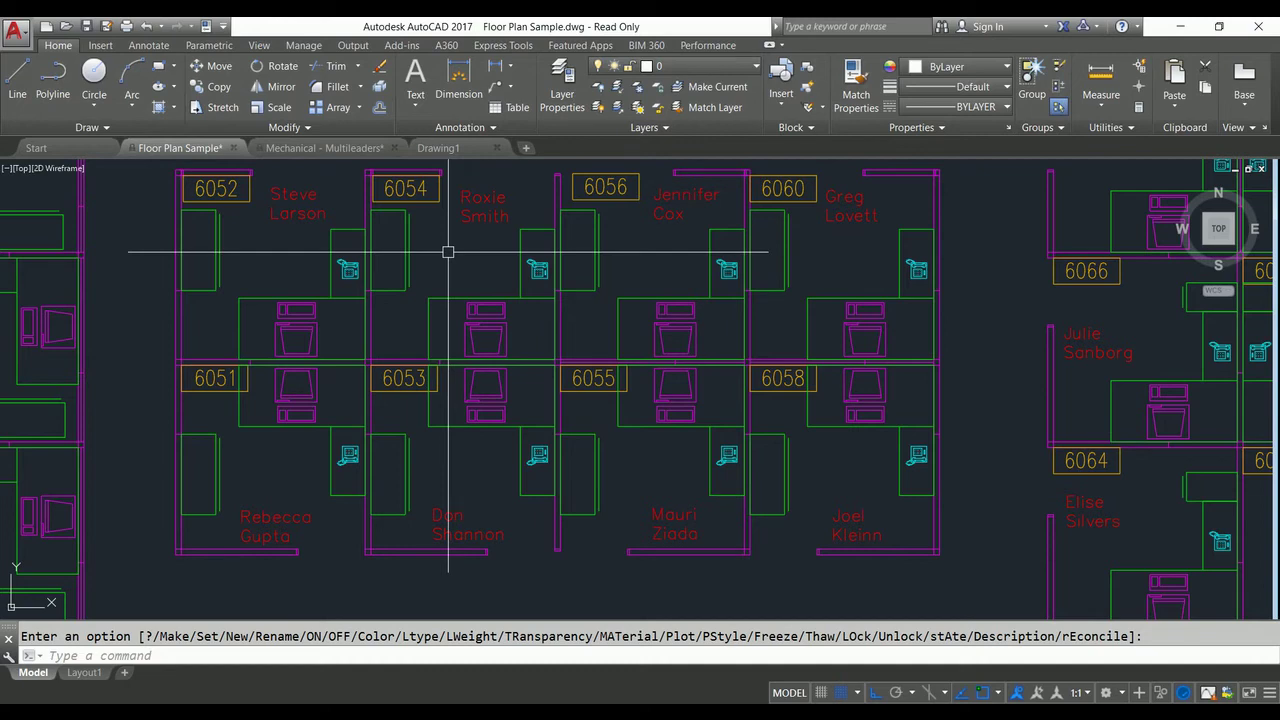
Zoom out to the whole floor plan and turn the CHAIRS layer back on.
scroll(448, 252, "down", 5)
scroll(430, 260, "down", 2)
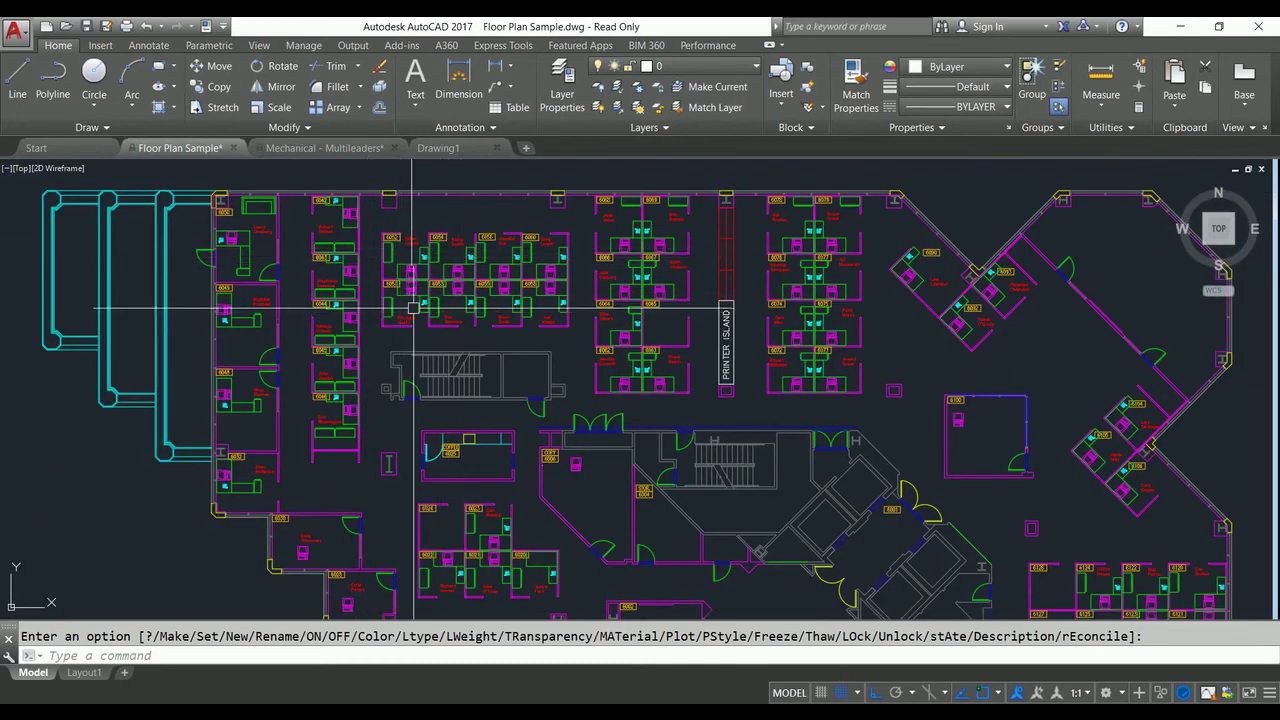
middle_click_drag(414, 270, 454, 270)
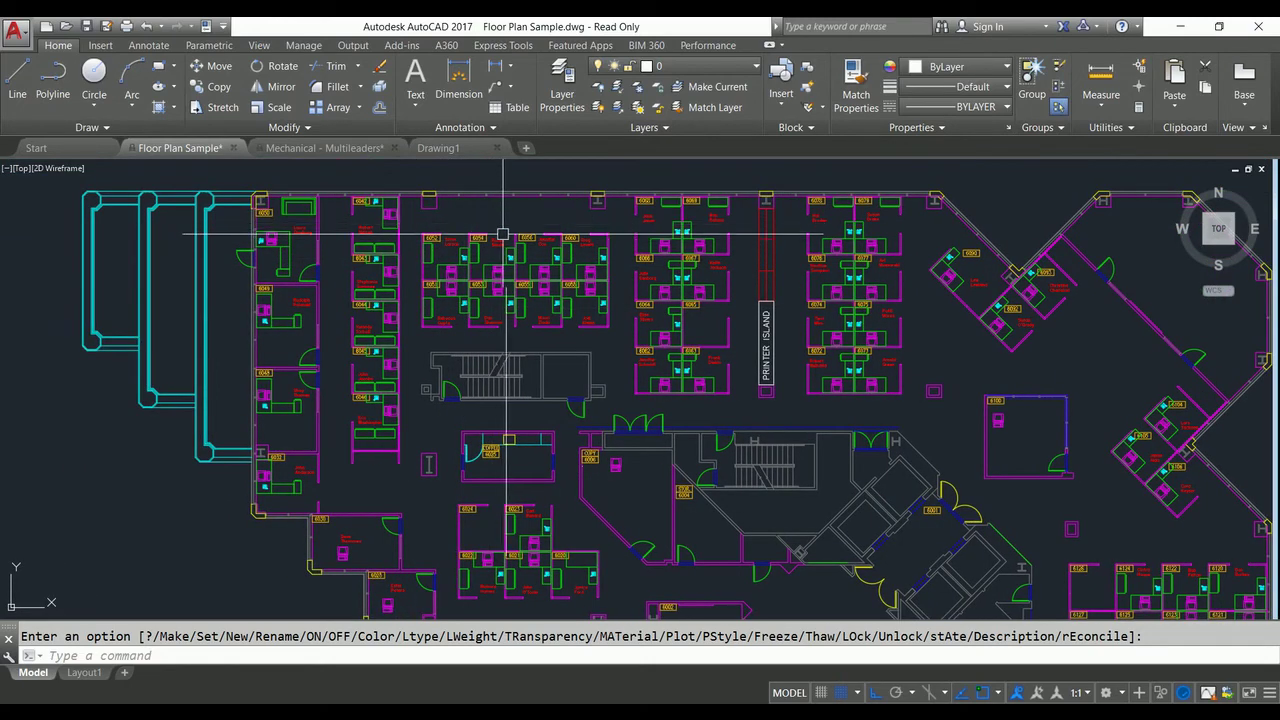
left_click(663, 66)
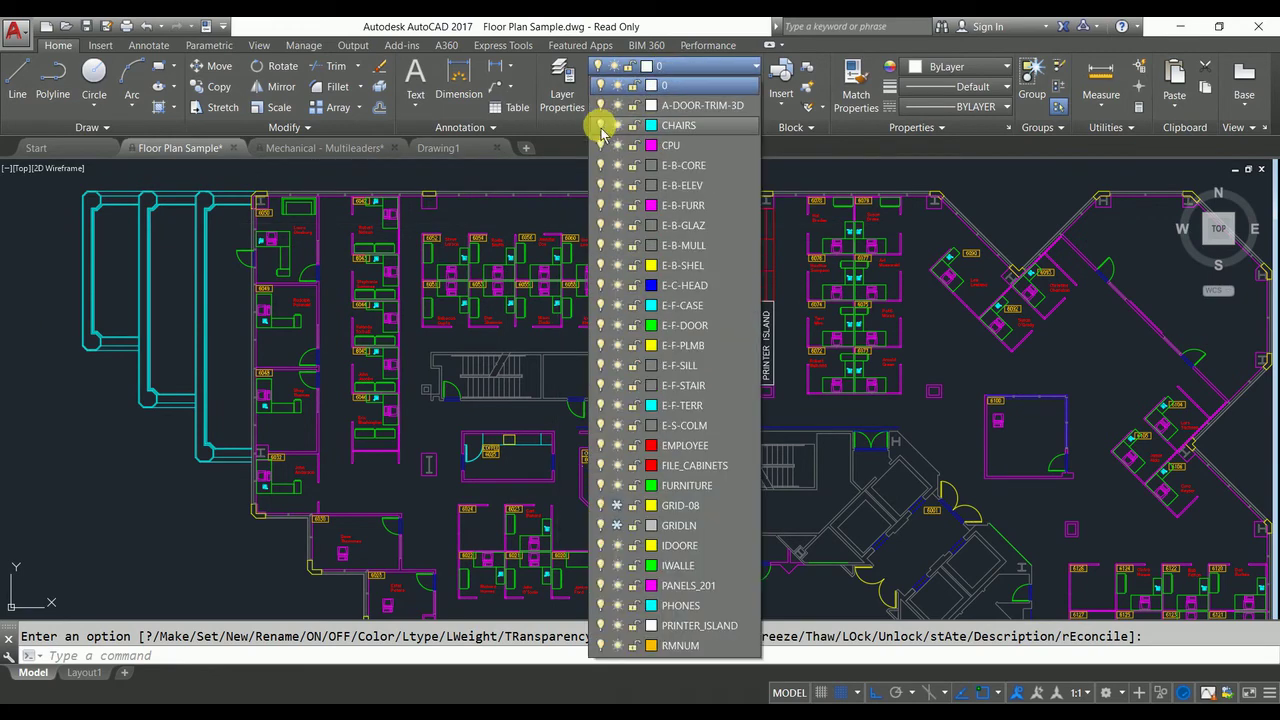
left_click(600, 145)
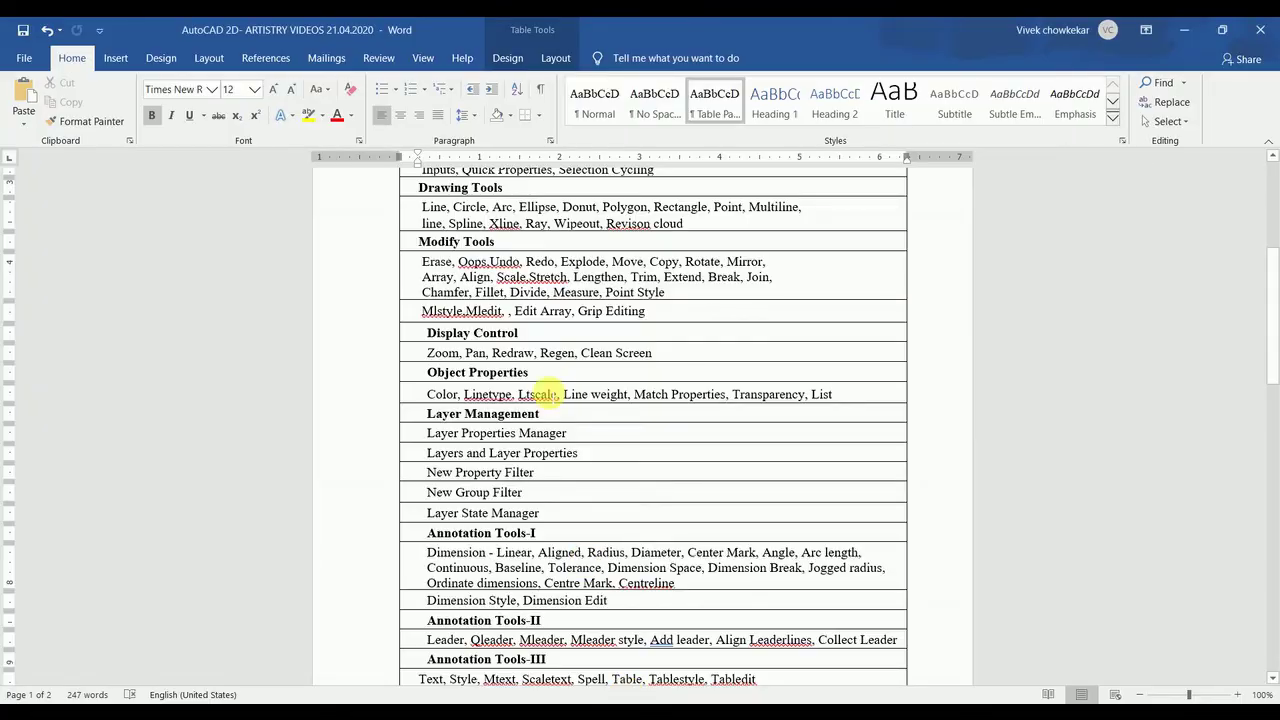
scroll(550, 393, "down", 2)
scroll(608, 472, "down", 1)
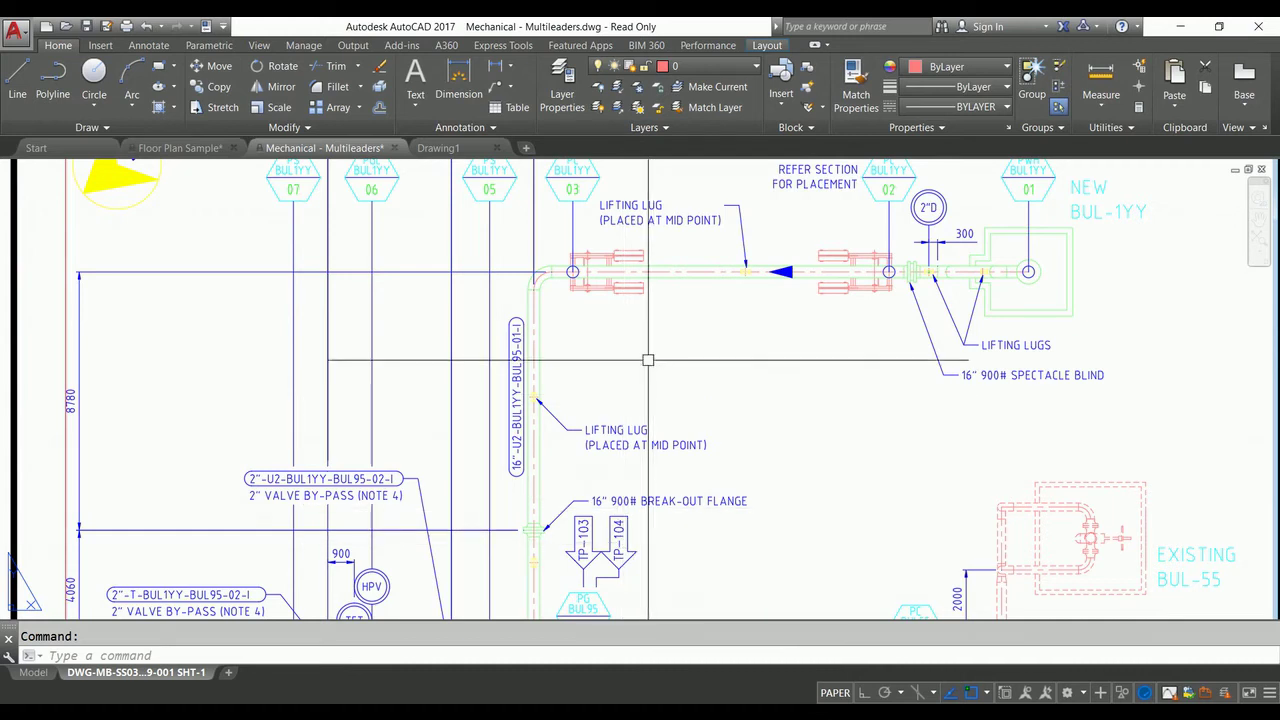
middle_click_drag(654, 357, 658, 405)
middle_click_drag(589, 350, 649, 457)
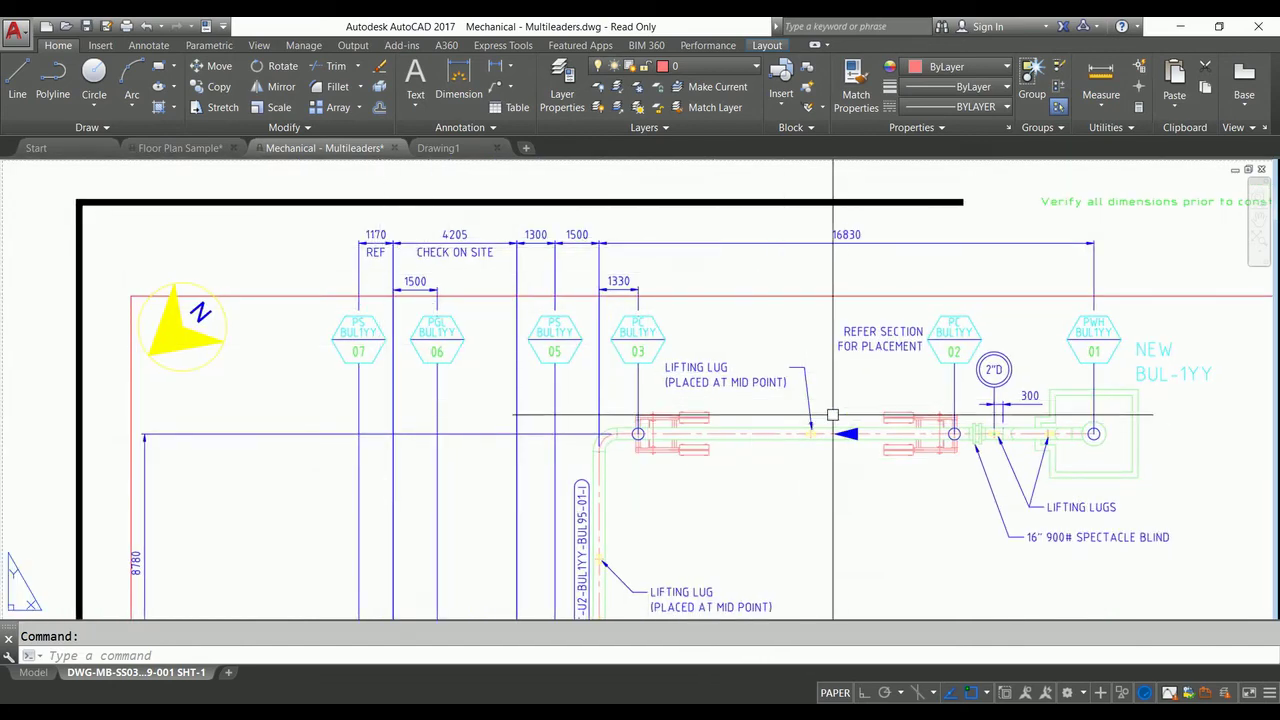
middle_click_drag(794, 409, 661, 225)
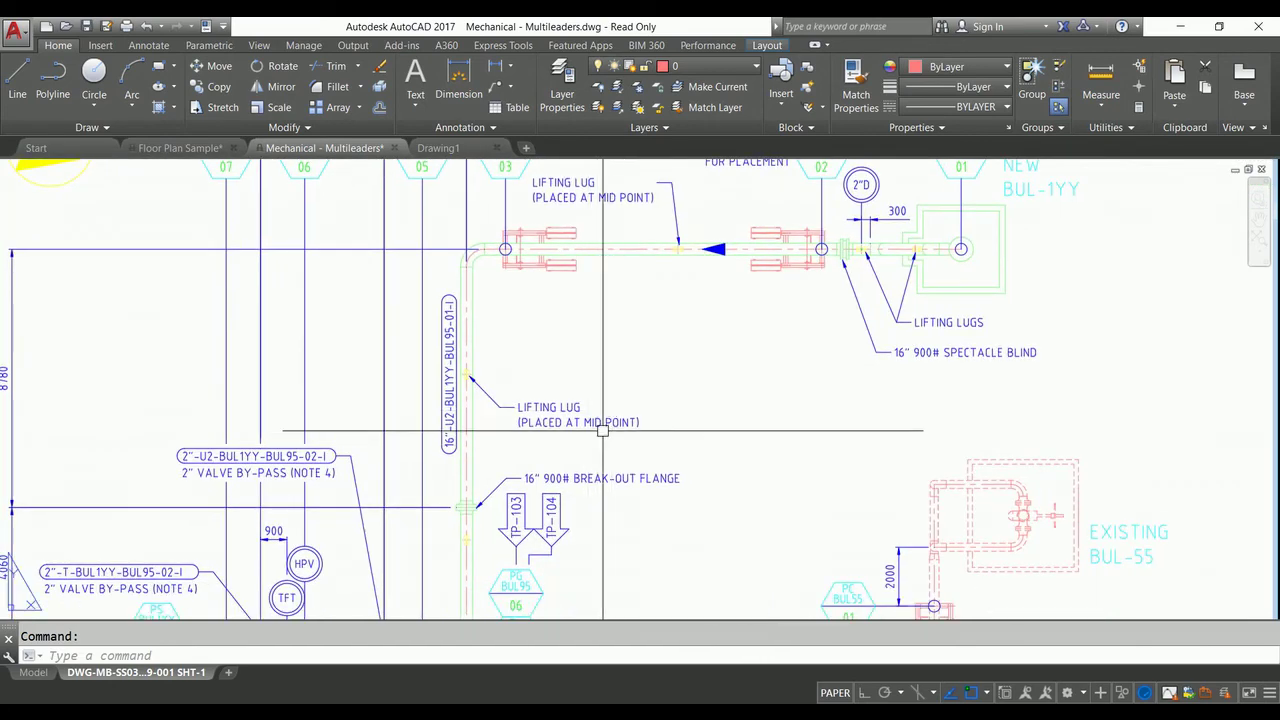
middle_click(603, 430)
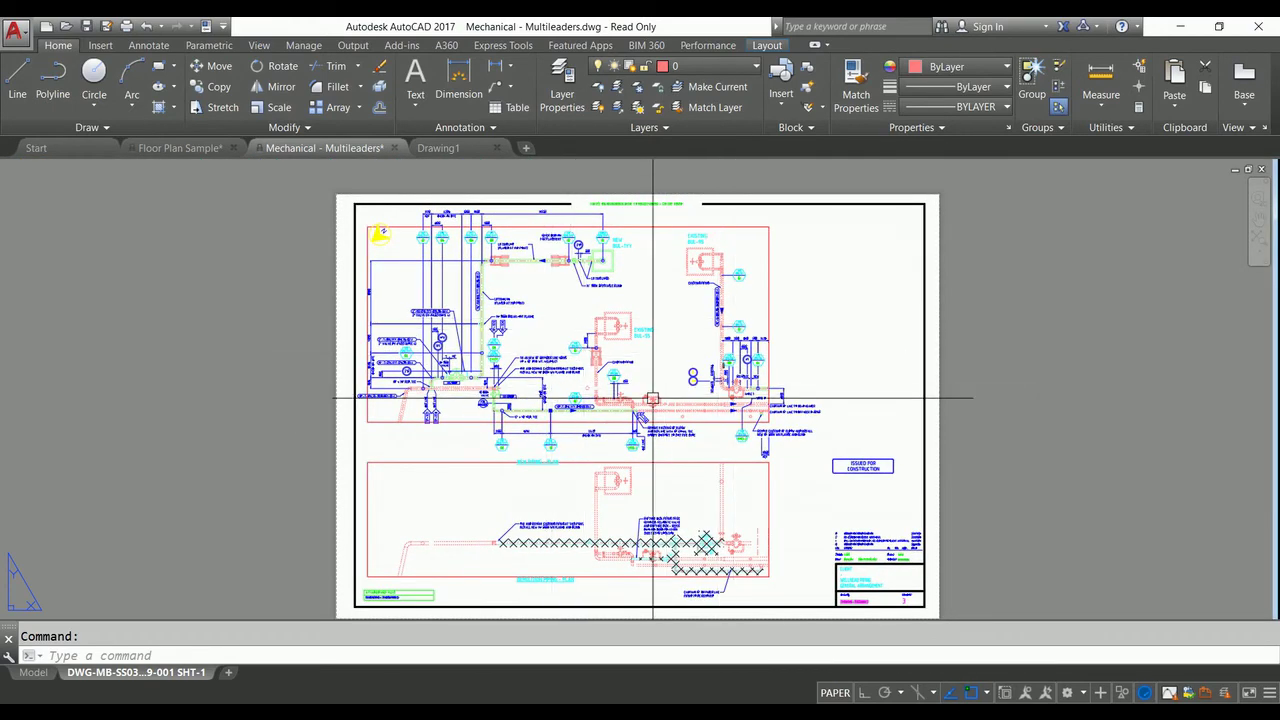
scroll(657, 400, "up", 5)
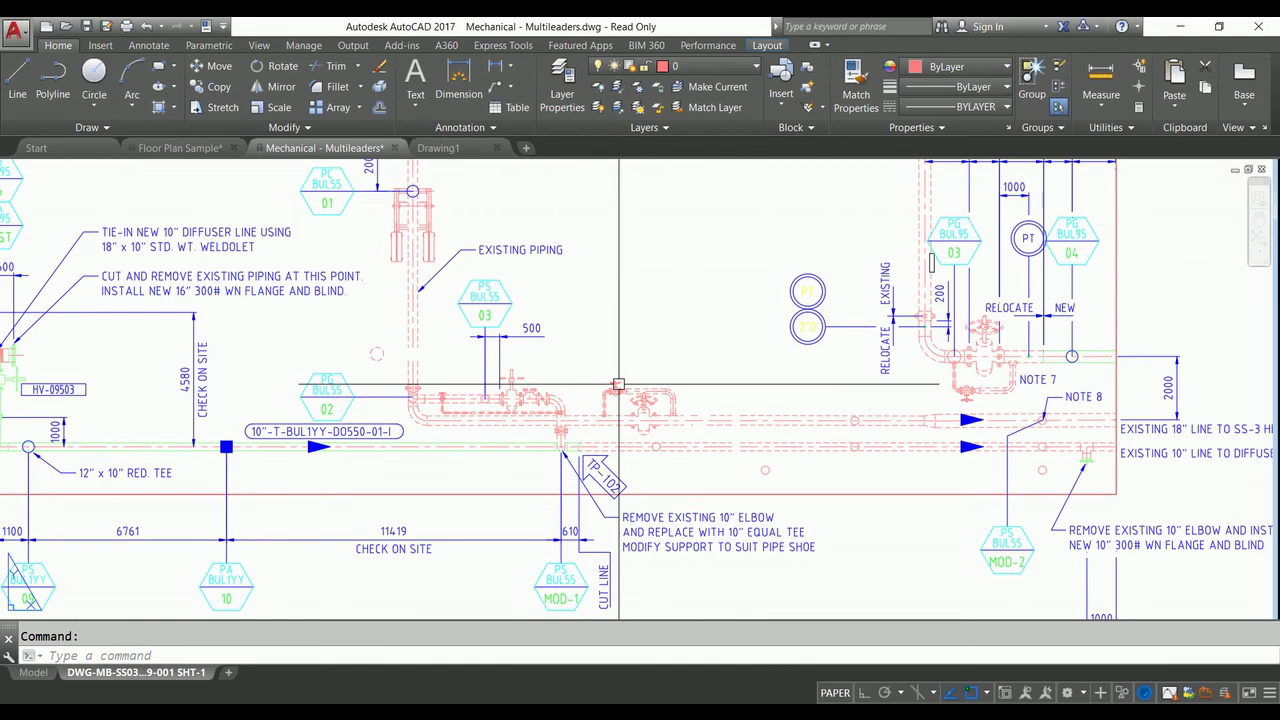
scroll(480, 430, "up", 2)
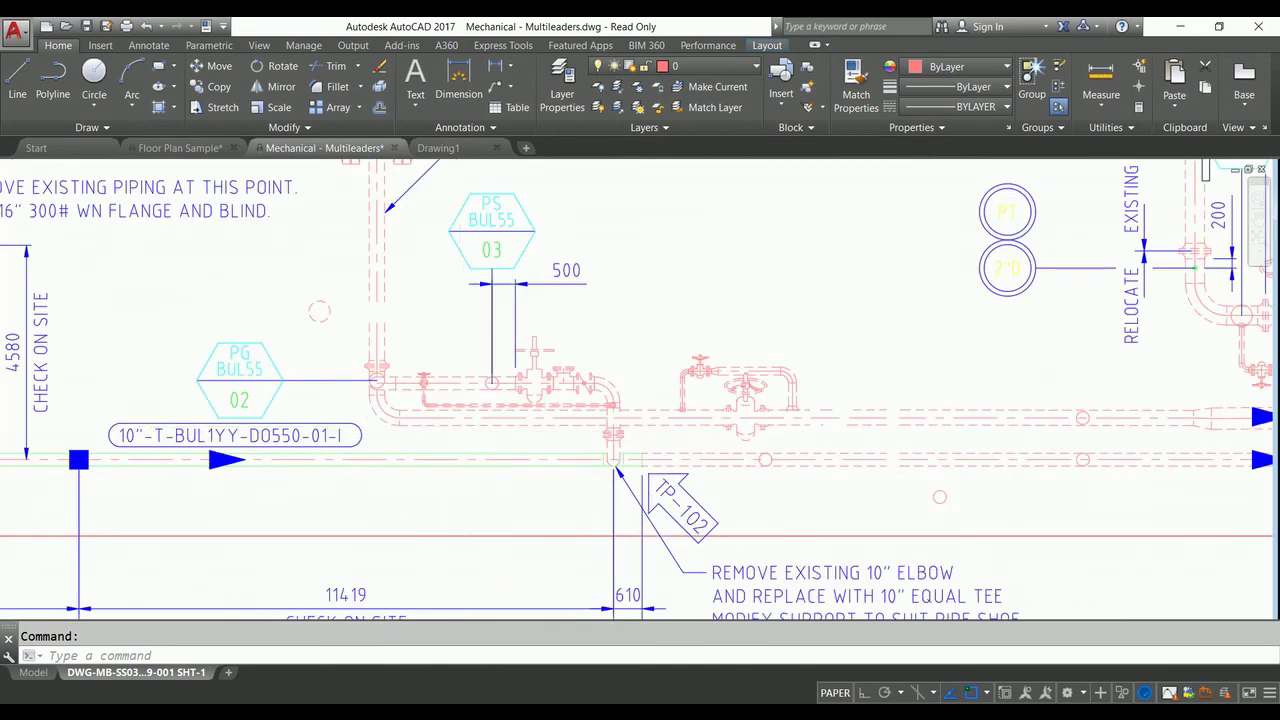
scroll(407, 344, "up", 2)
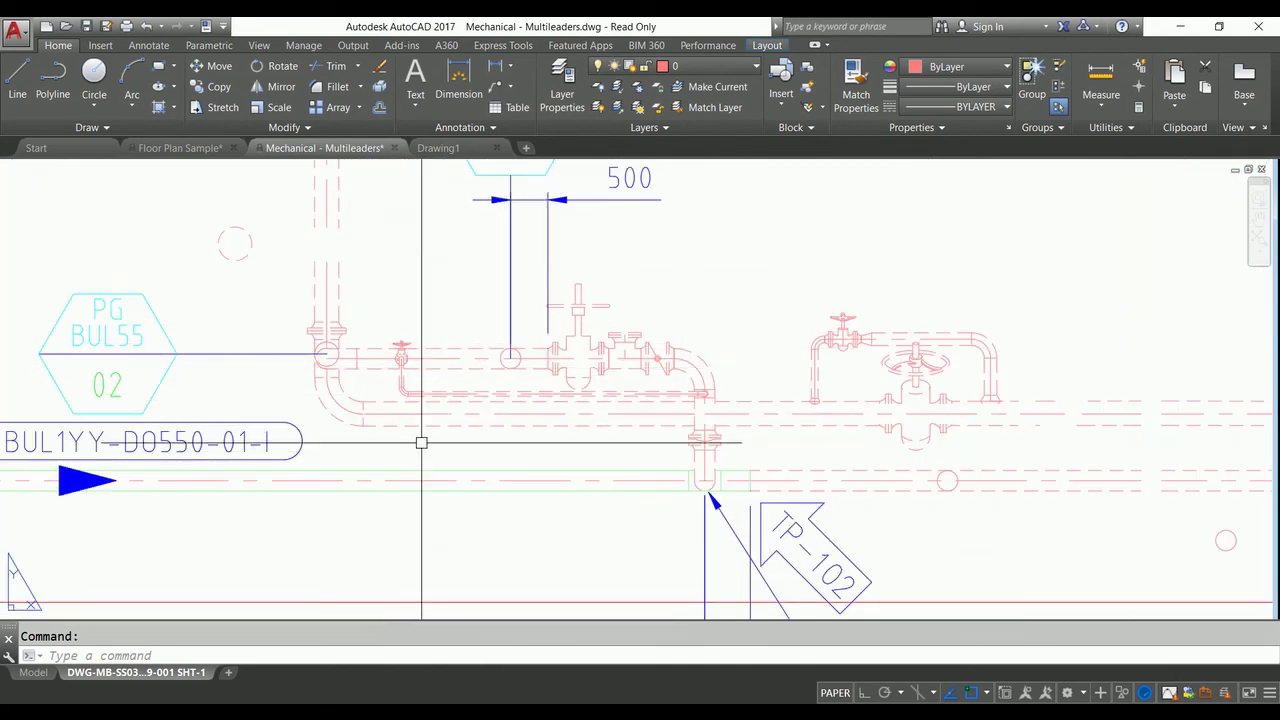
scroll(421, 430, "up", 3)
scroll(421, 430, "down", 2)
scroll(420, 394, "down", 2)
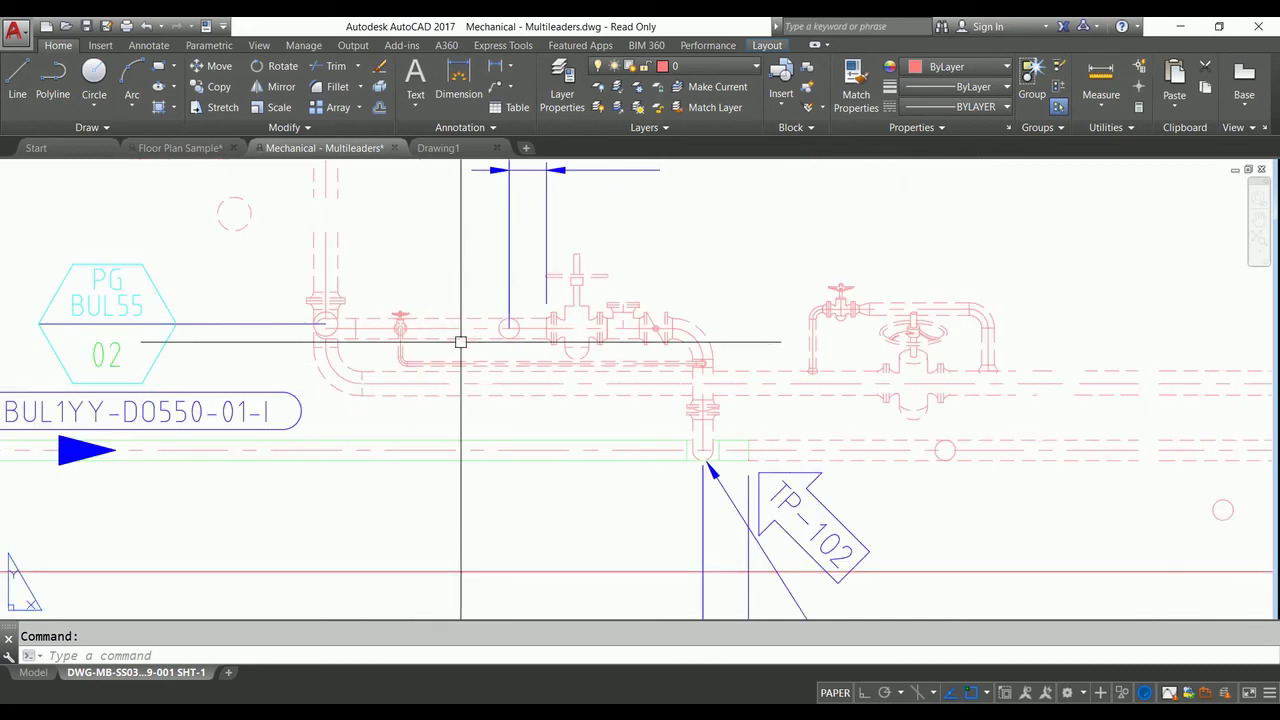
scroll(457, 386, "down", 4)
scroll(471, 391, "up", 4)
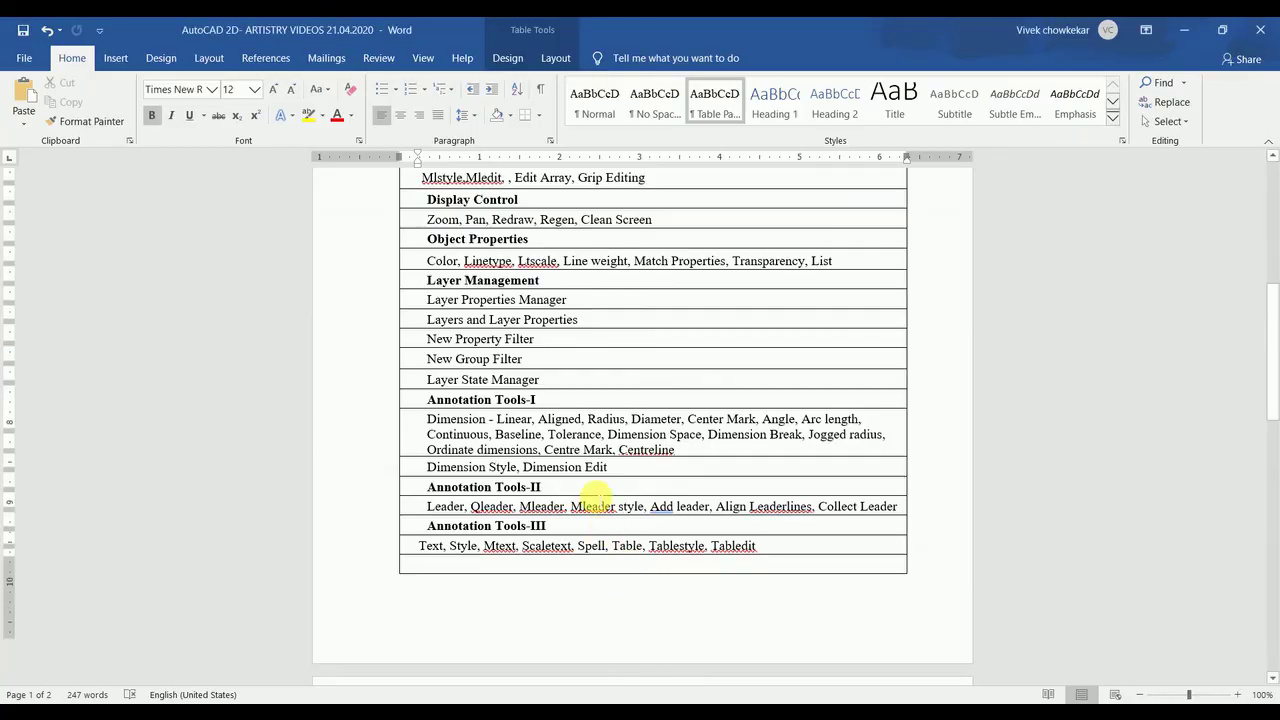
Scroll through page 2 of the syllabus to the plotting topics, then back up to the table's top.
scroll(594, 497, "down", 2)
scroll(594, 497, "down", 2)
scroll(560, 500, "down", 2)
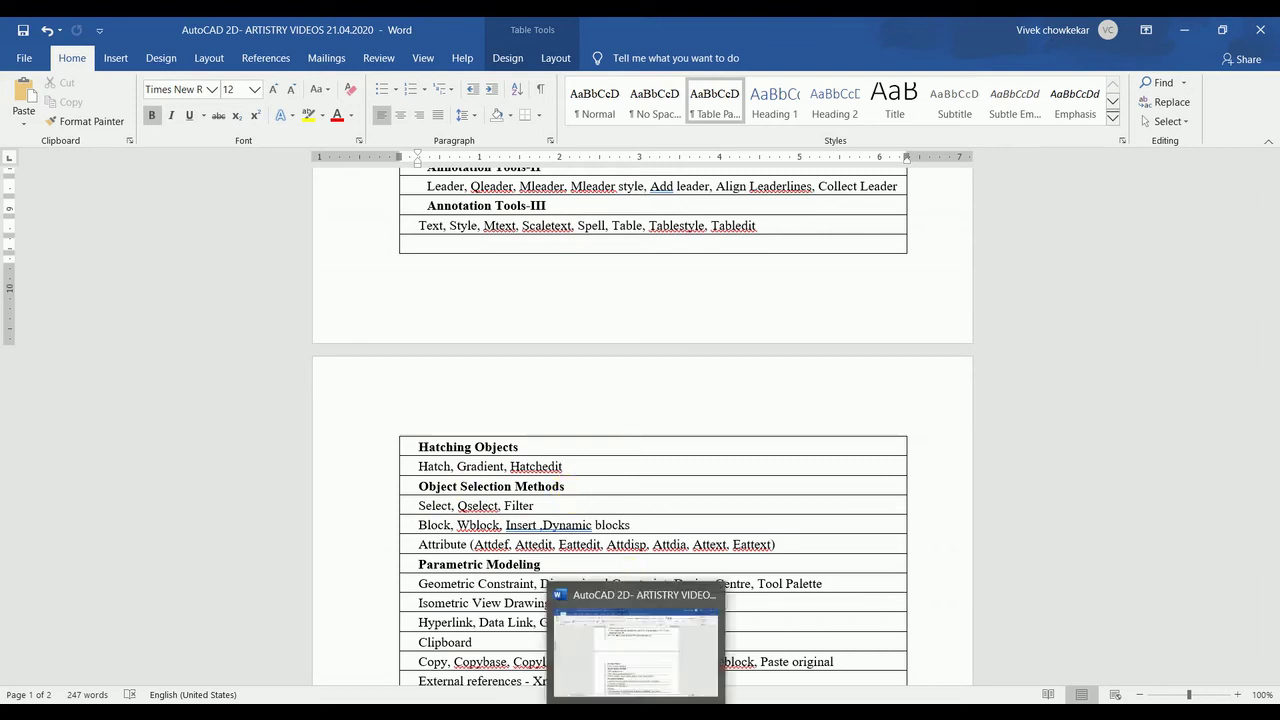
left_click(637, 702)
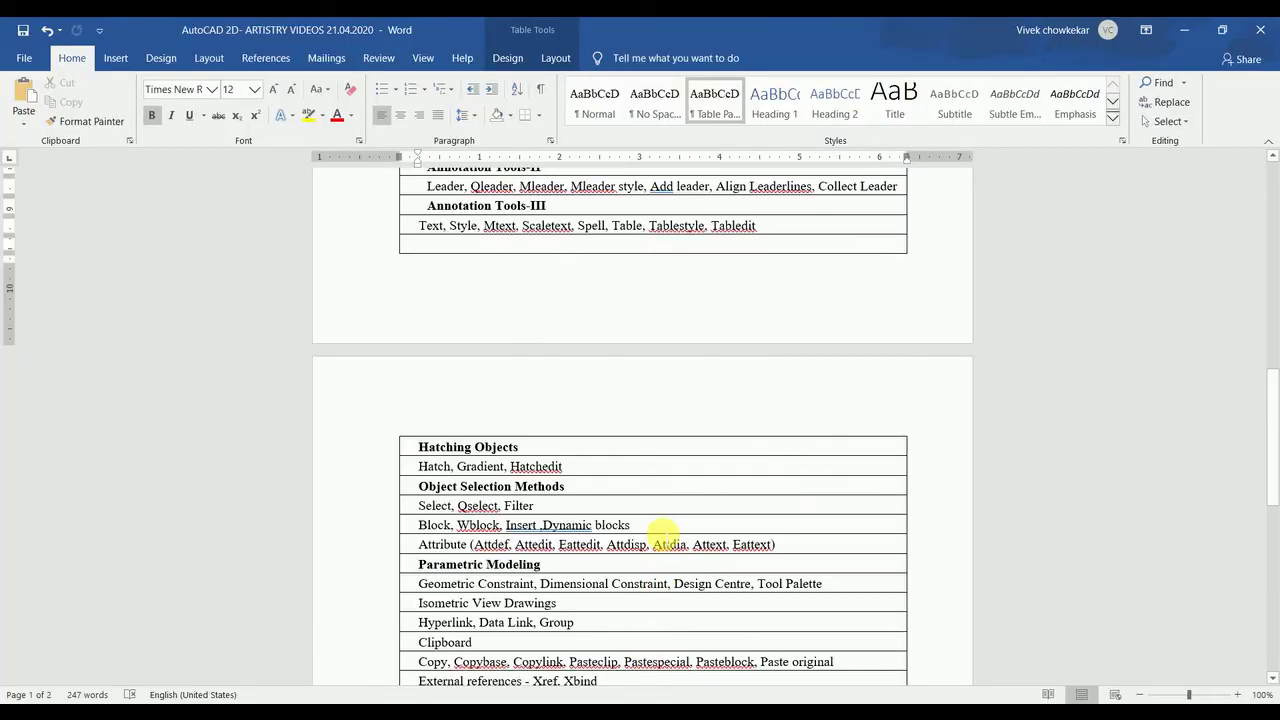
scroll(662, 535, "down", 2)
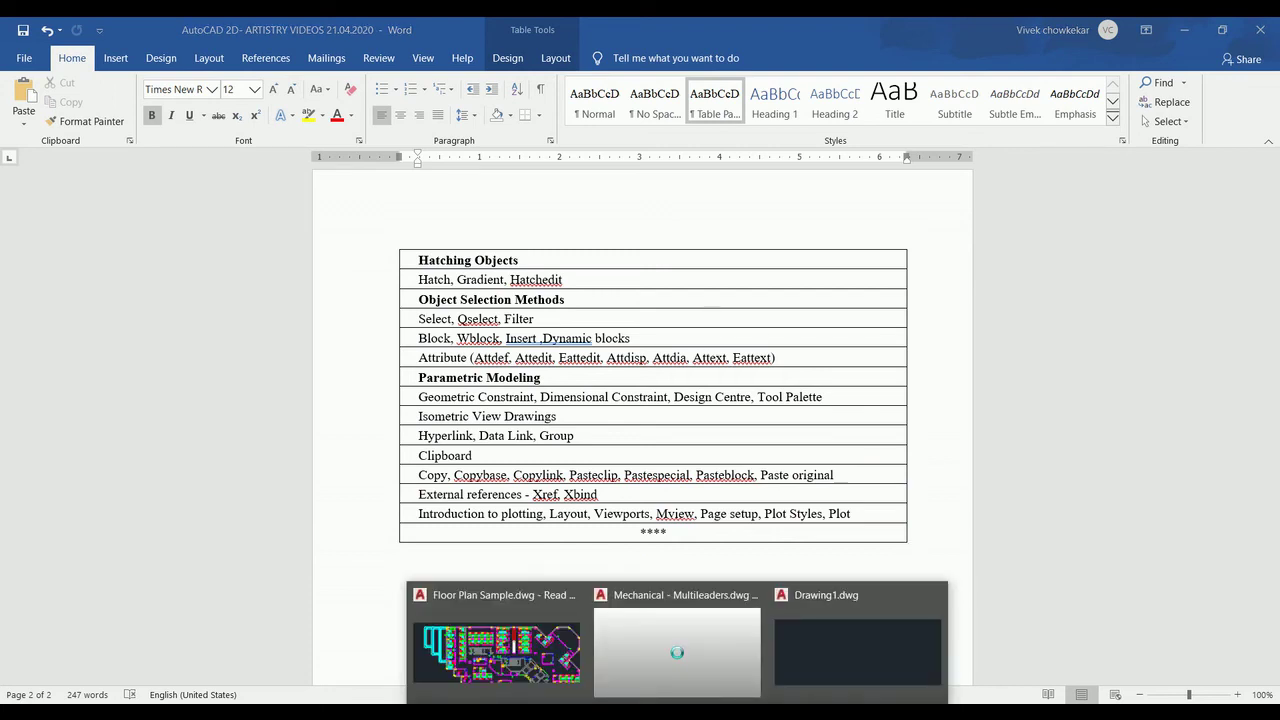
scroll(755, 393, "up", 10)
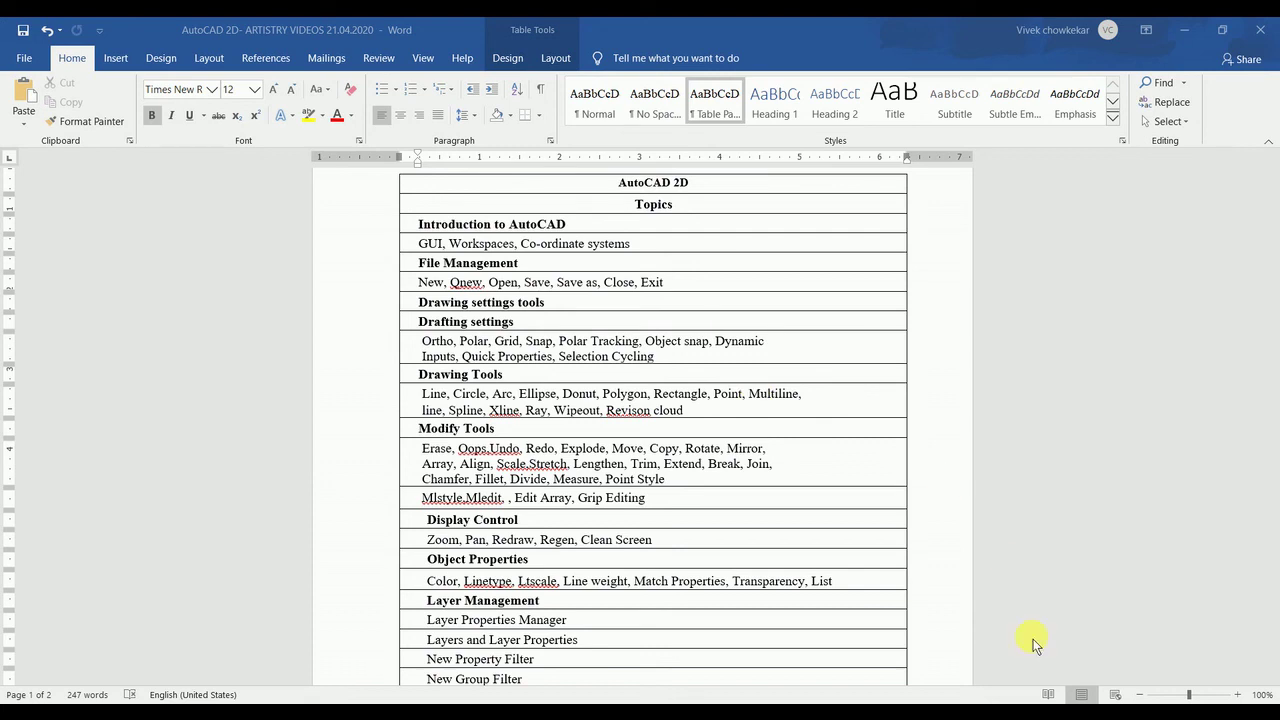
left_click(1032, 703)
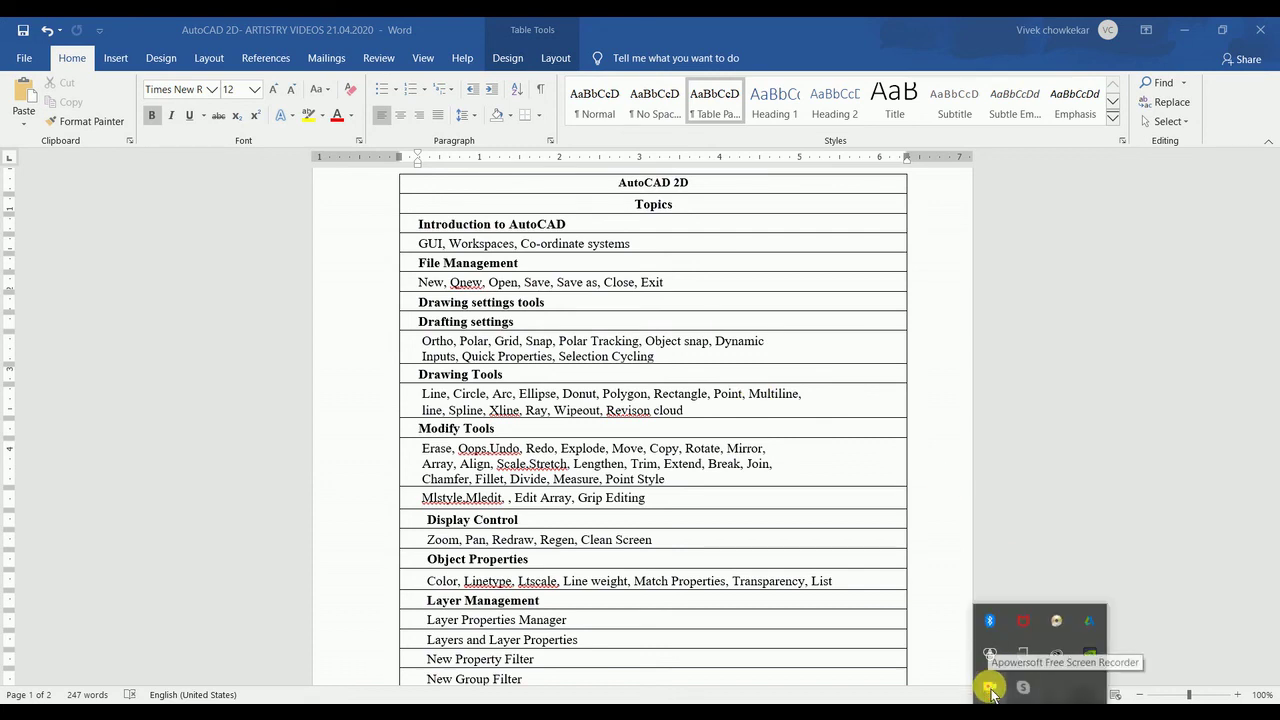